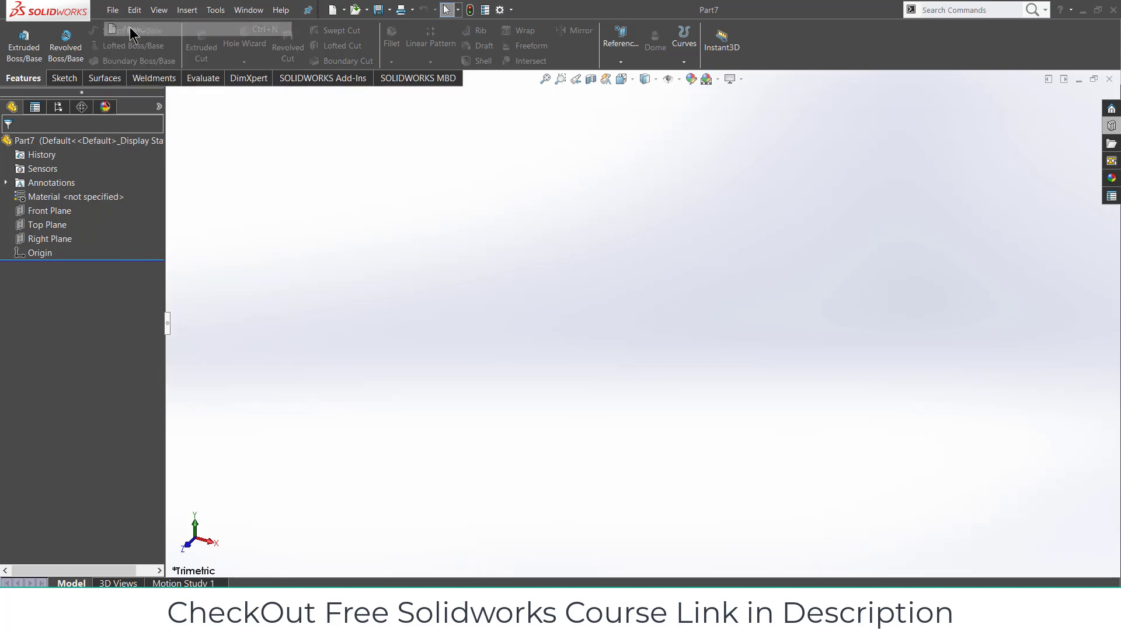
Create a new empty assembly, Assem2, skipping placement of an existing component.
{"action": "left_click", "coordinate": [606, 278]}
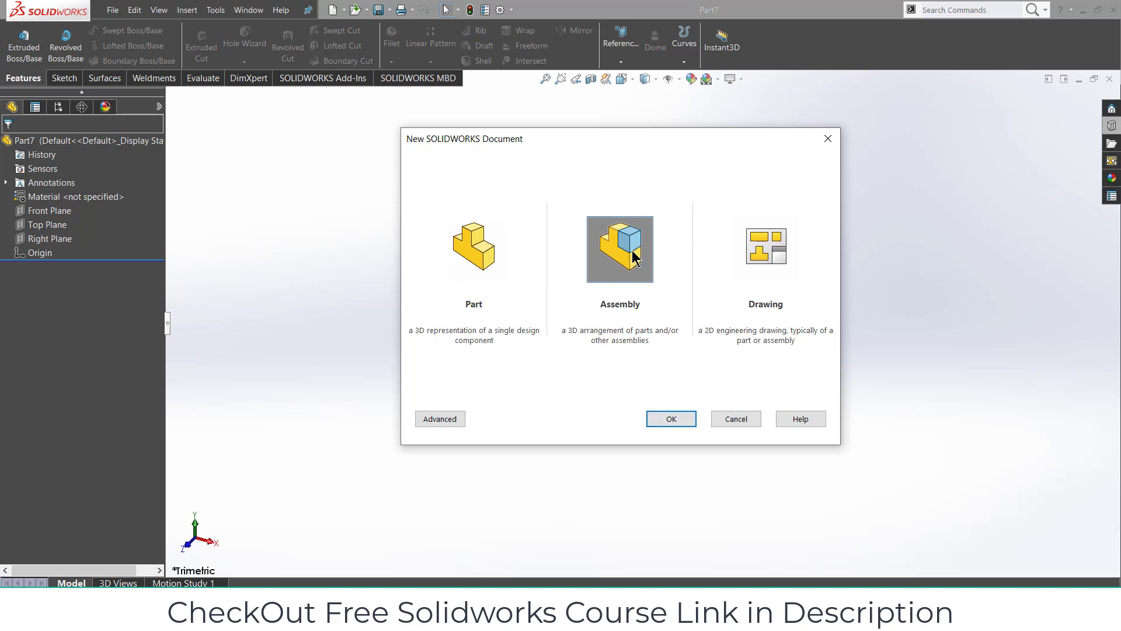
{"action": "left_click", "coordinate": [679, 422]}
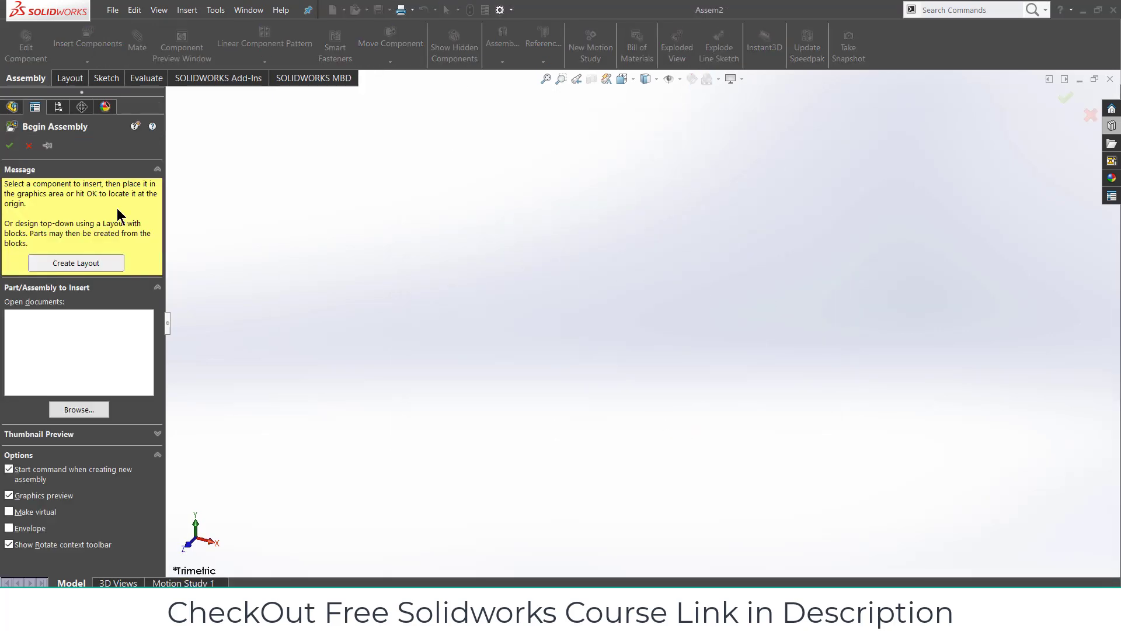
{"action": "left_click", "coordinate": [12, 147]}
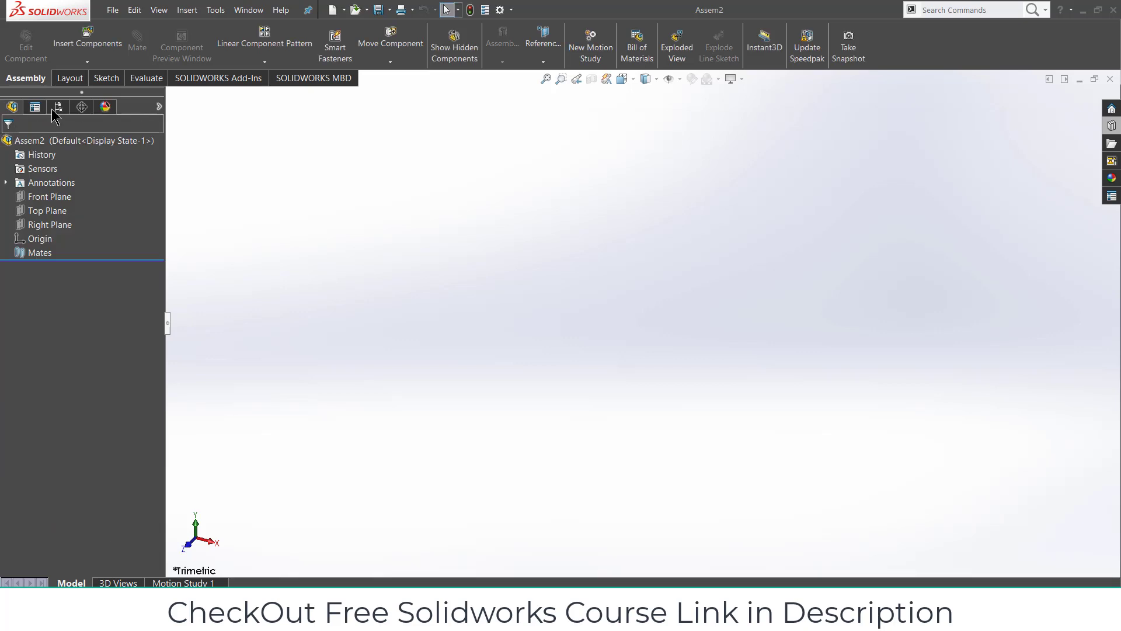
{"action": "left_click", "coordinate": [86, 68]}
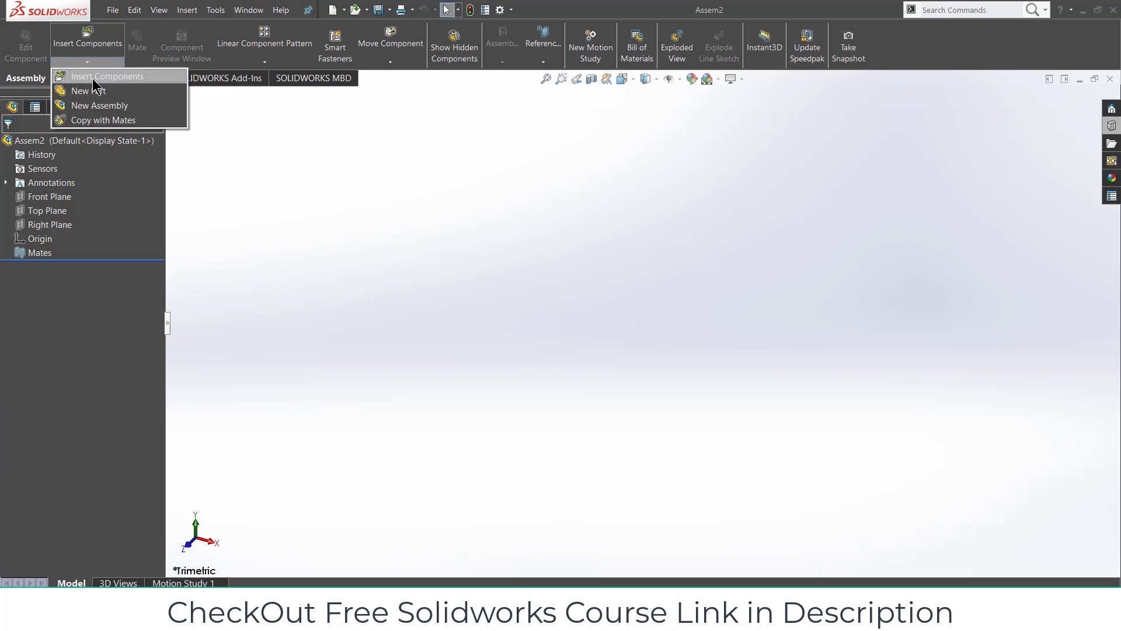
Insert a new part on the Front Plane with no external references.
{"action": "left_click", "coordinate": [94, 91]}
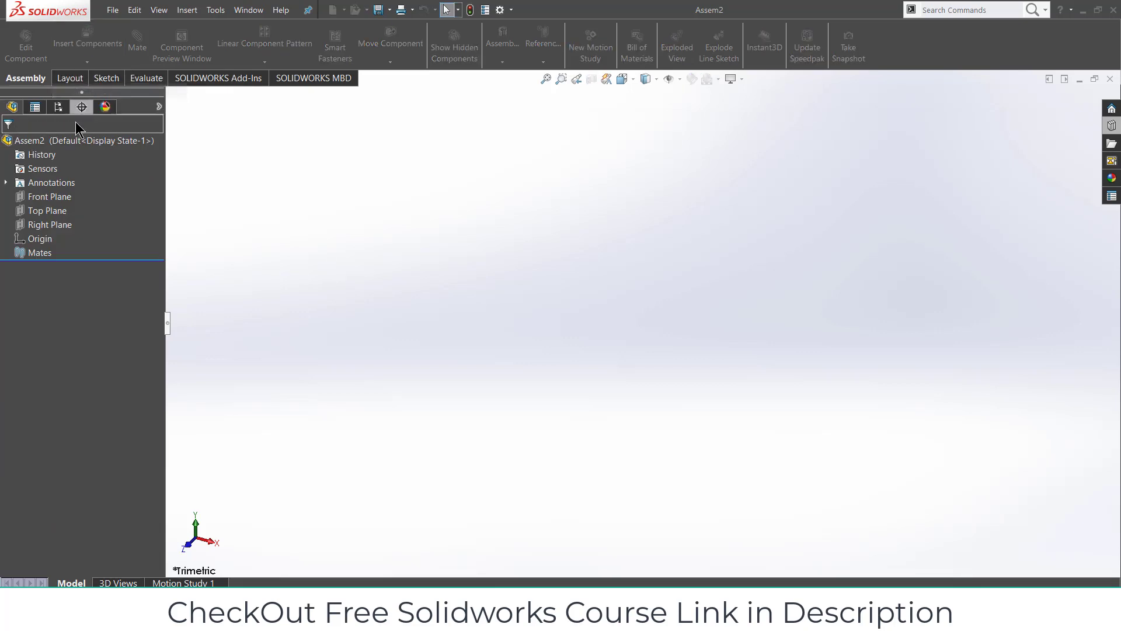
{"action": "left_click", "coordinate": [49, 196]}
{"action": "left_click", "coordinate": [72, 47]}
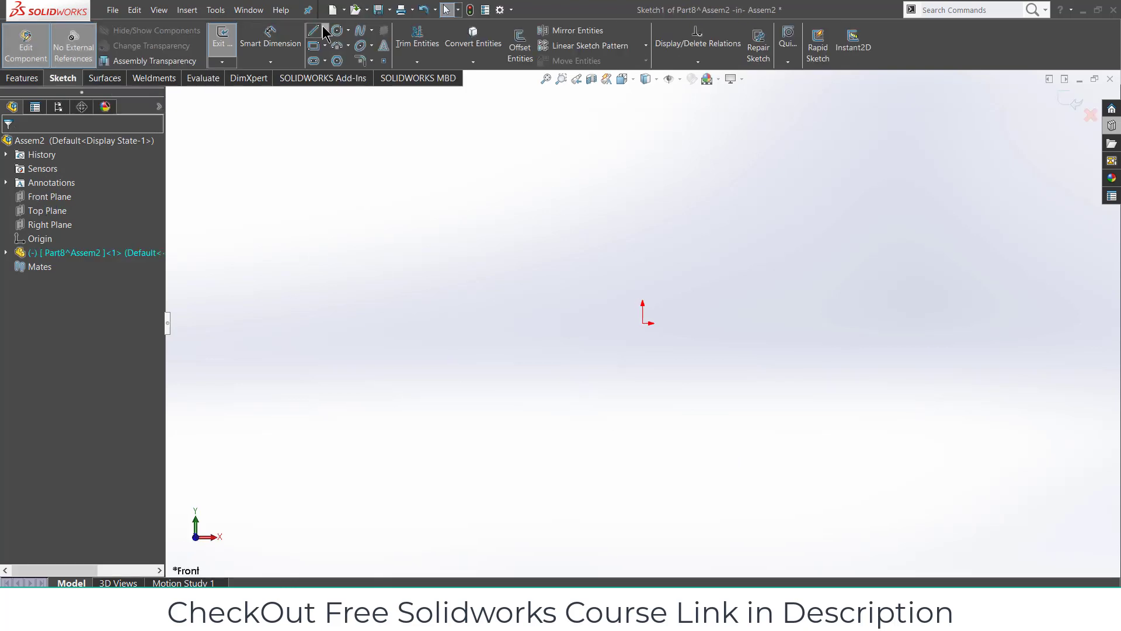
Sketch a center rectangle and a circle, both centred on the origin.
{"action": "left_click", "coordinate": [325, 46]}
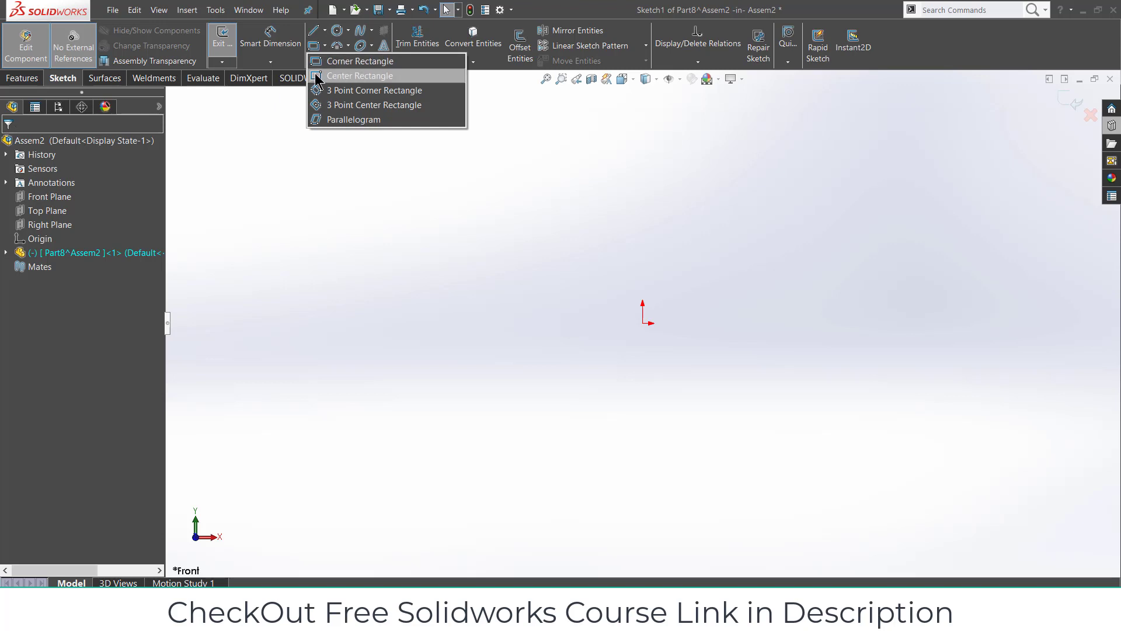
{"action": "left_click", "coordinate": [345, 75]}
{"action": "left_click", "coordinate": [643, 323]}
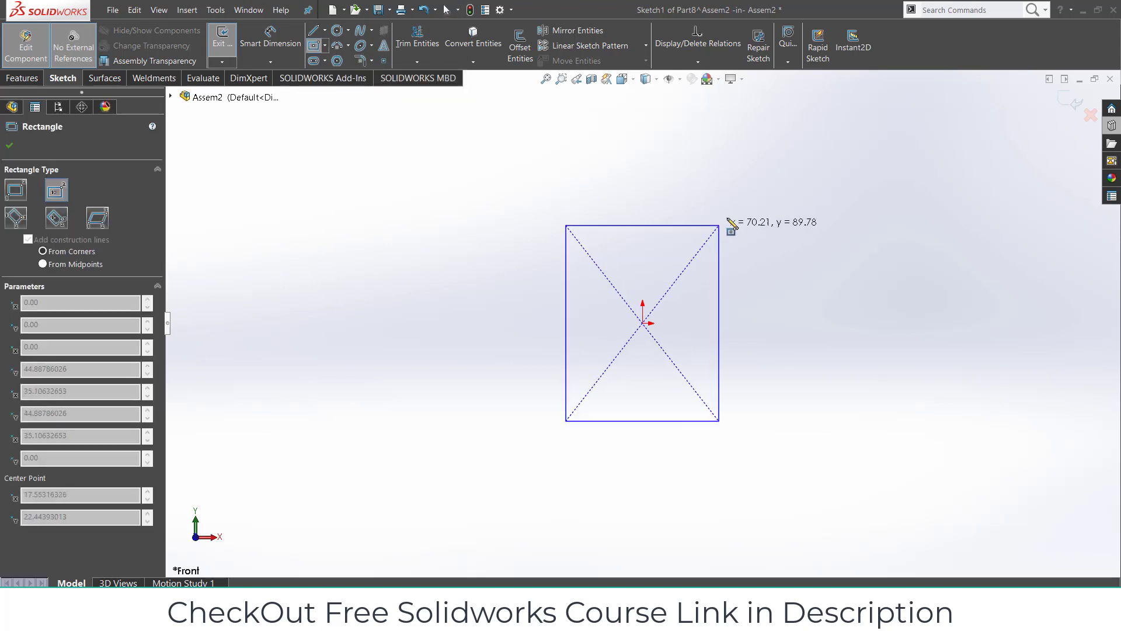
{"action": "left_click", "coordinate": [816, 158]}
{"action": "left_click", "coordinate": [337, 30]}
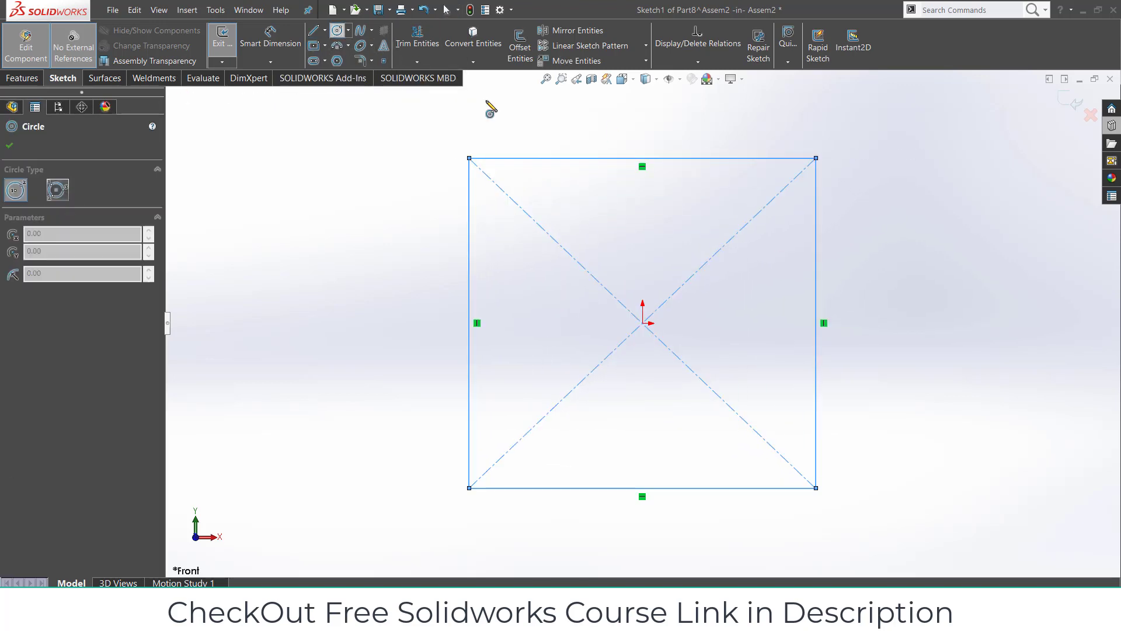
{"action": "left_click", "coordinate": [643, 323]}
{"action": "left_click", "coordinate": [726, 243]}
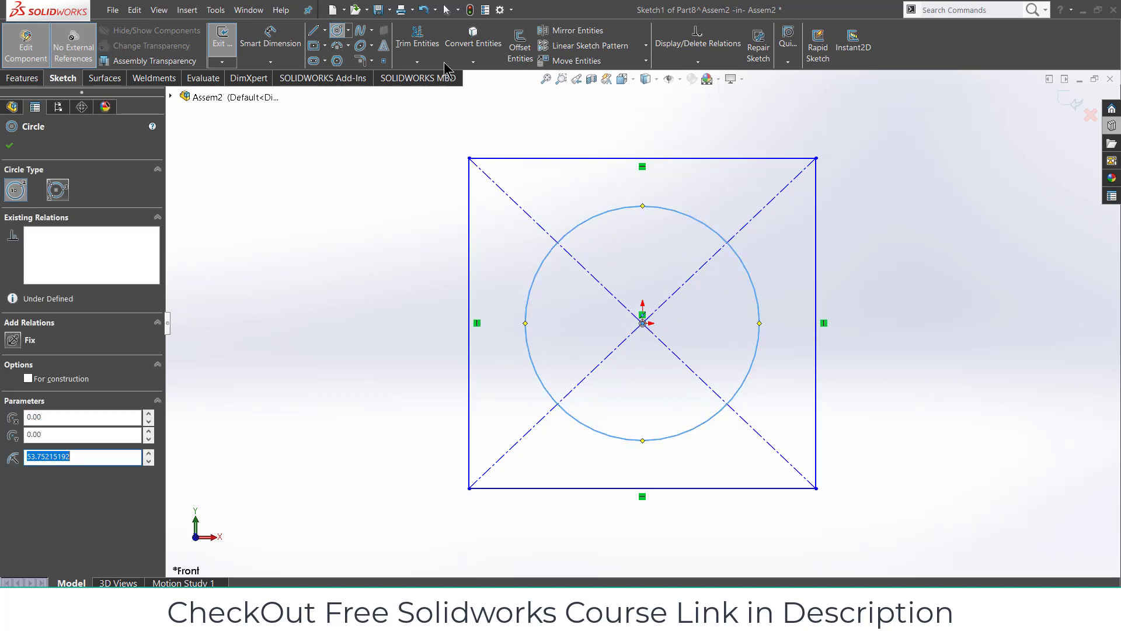
Dimension the rectangle's top edge width to 100.
{"action": "left_click", "coordinate": [269, 41]}
{"action": "left_click", "coordinate": [617, 158]}
{"action": "left_click", "coordinate": [615, 135]}
{"action": "type", "text": "100"}
{"action": "key", "text": "Return"}
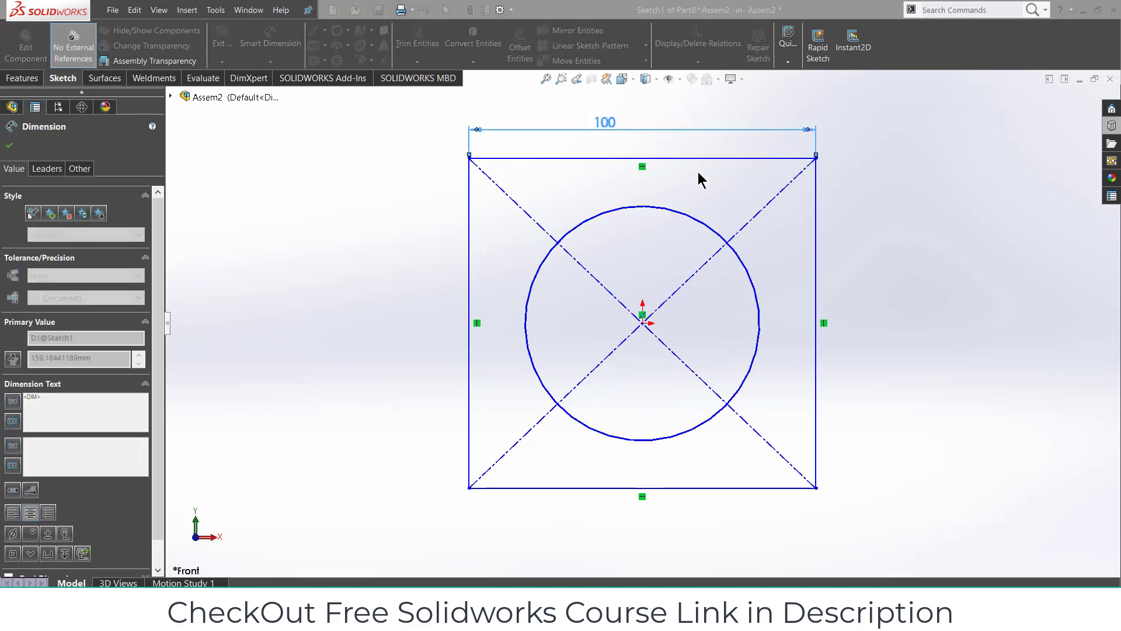
Dimension the rectangle's height to 100 and the circle's diameter to 20.
{"action": "left_click", "coordinate": [818, 219]}
{"action": "left_click", "coordinate": [904, 231]}
{"action": "type", "text": "100"}
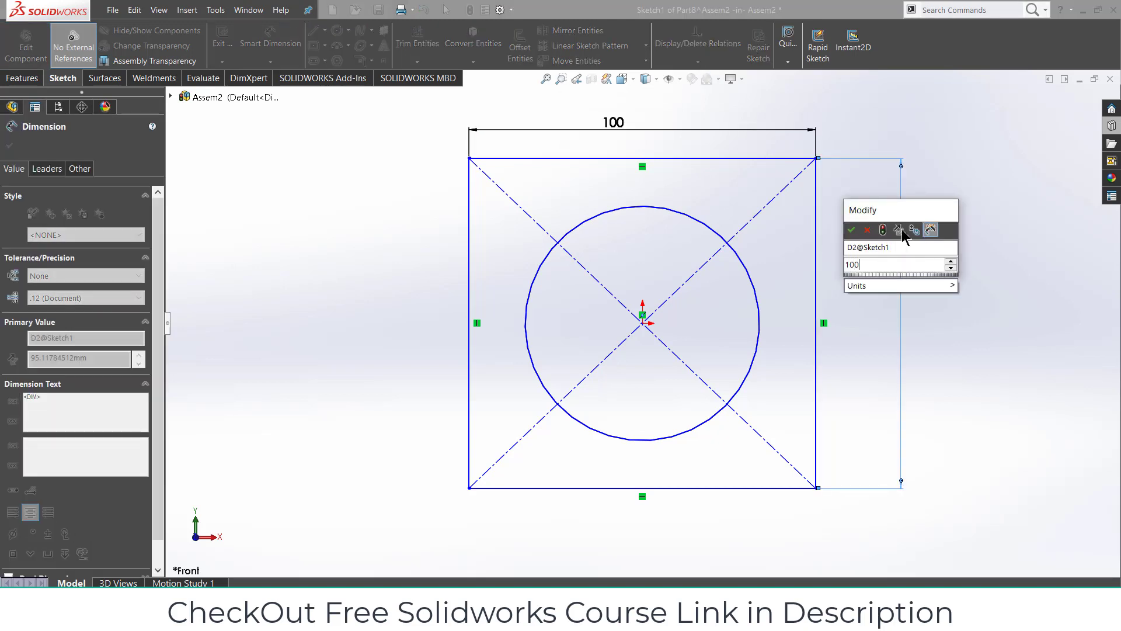
{"action": "key", "text": "Return"}
{"action": "left_click", "coordinate": [702, 230]}
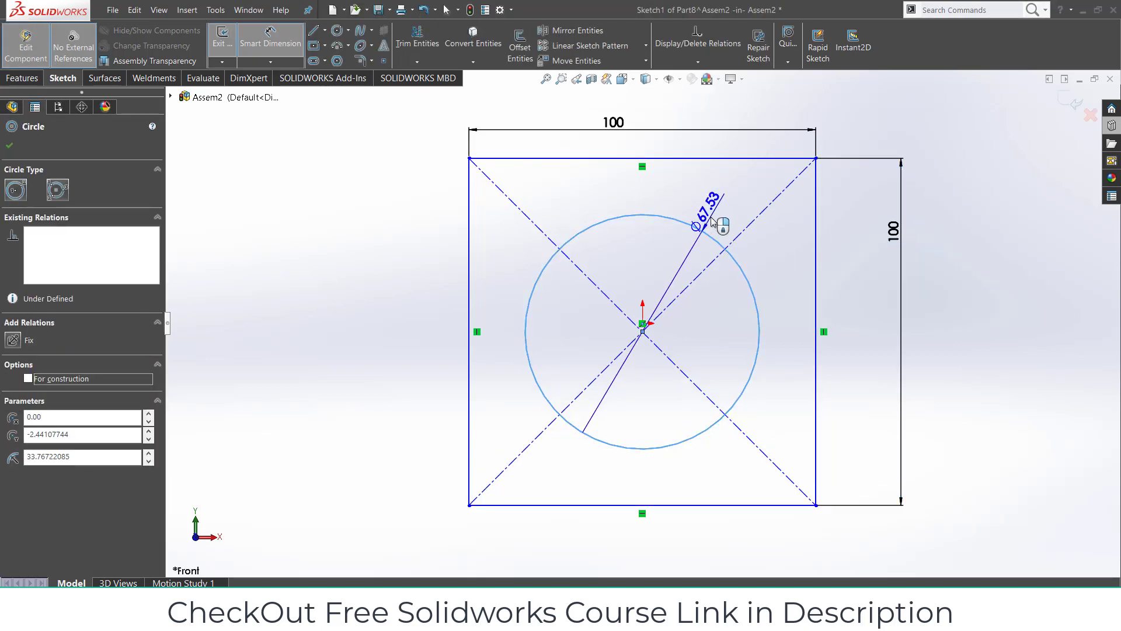
{"action": "left_click", "coordinate": [715, 219]}
{"action": "type", "text": "20"}
{"action": "key", "text": "Return"}
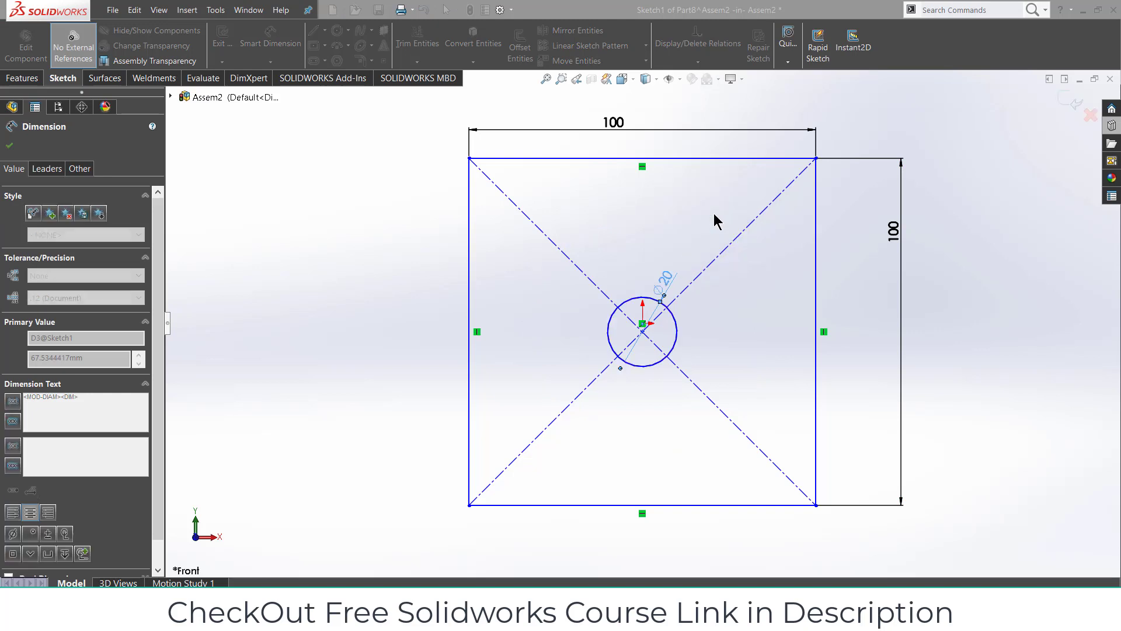
Change both the rectangle's width and height dimensions to 50.
{"action": "double_click", "coordinate": [621, 130]}
{"action": "type", "text": "50"}
{"action": "key", "text": "Return"}
{"action": "double_click", "coordinate": [891, 233]}
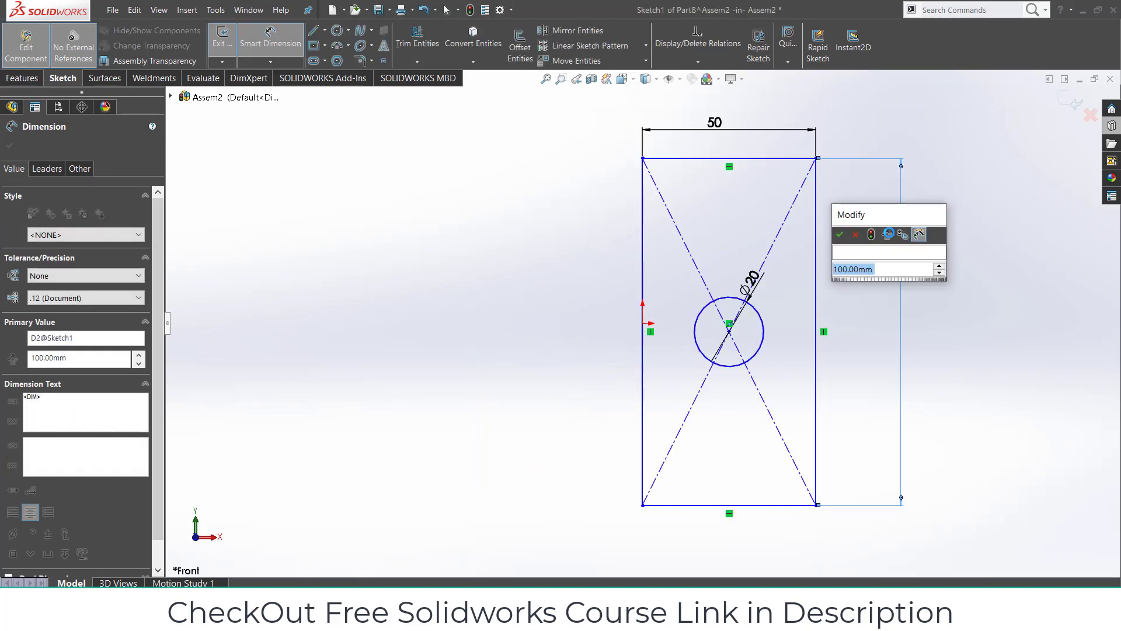
{"action": "key", "text": "Return"}
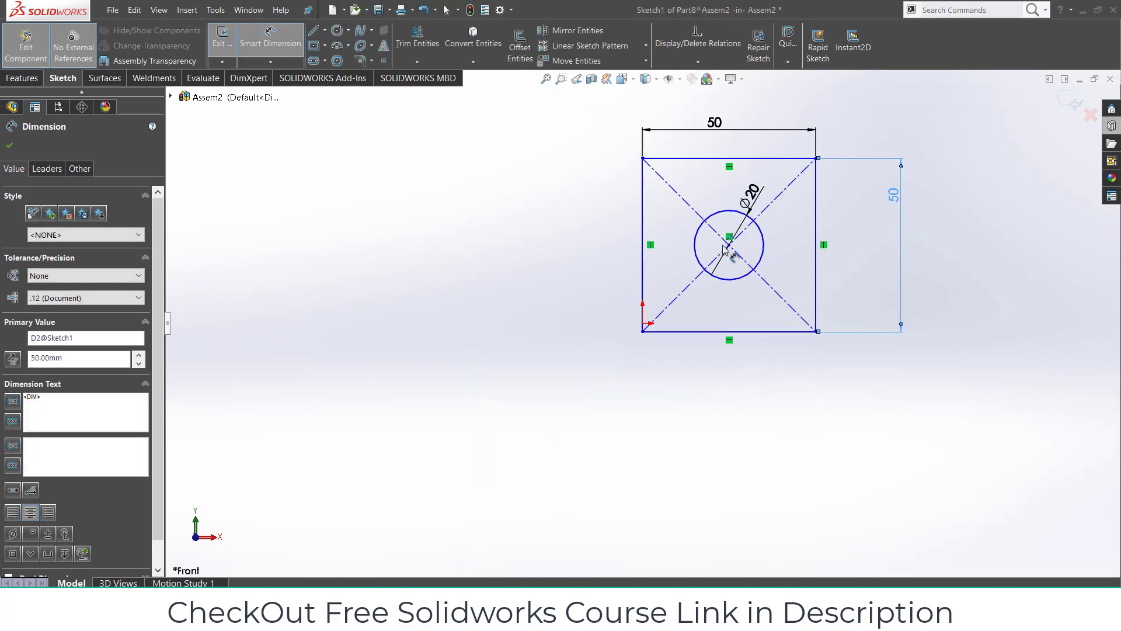
Dimension the circle centre to the origin as 0 vertically and 0 horizontally.
{"action": "left_click", "coordinate": [730, 245]}
{"action": "left_click", "coordinate": [643, 323]}
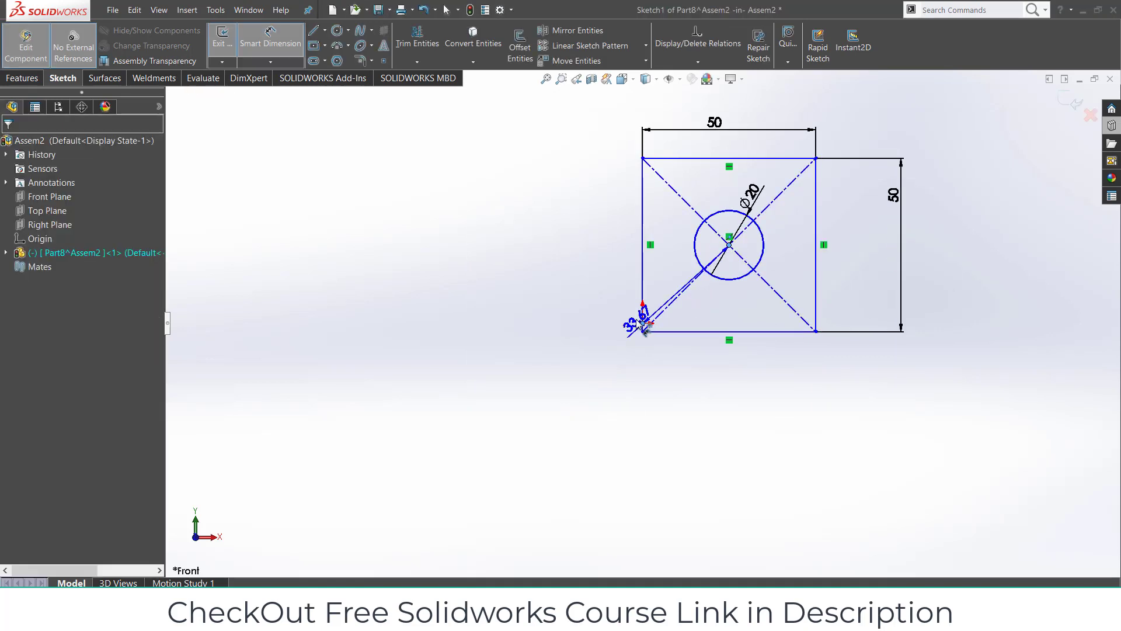
{"action": "left_click", "coordinate": [584, 280]}
{"action": "type", "text": "0"}
{"action": "key", "text": "Return"}
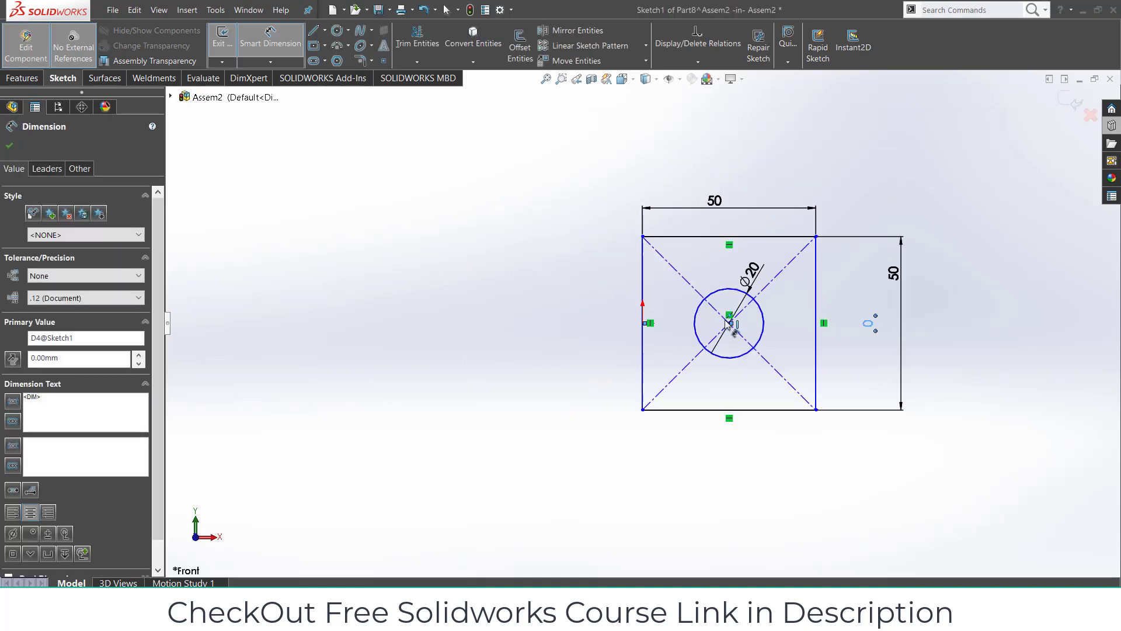
{"action": "left_click", "coordinate": [729, 323]}
{"action": "left_click", "coordinate": [643, 323]}
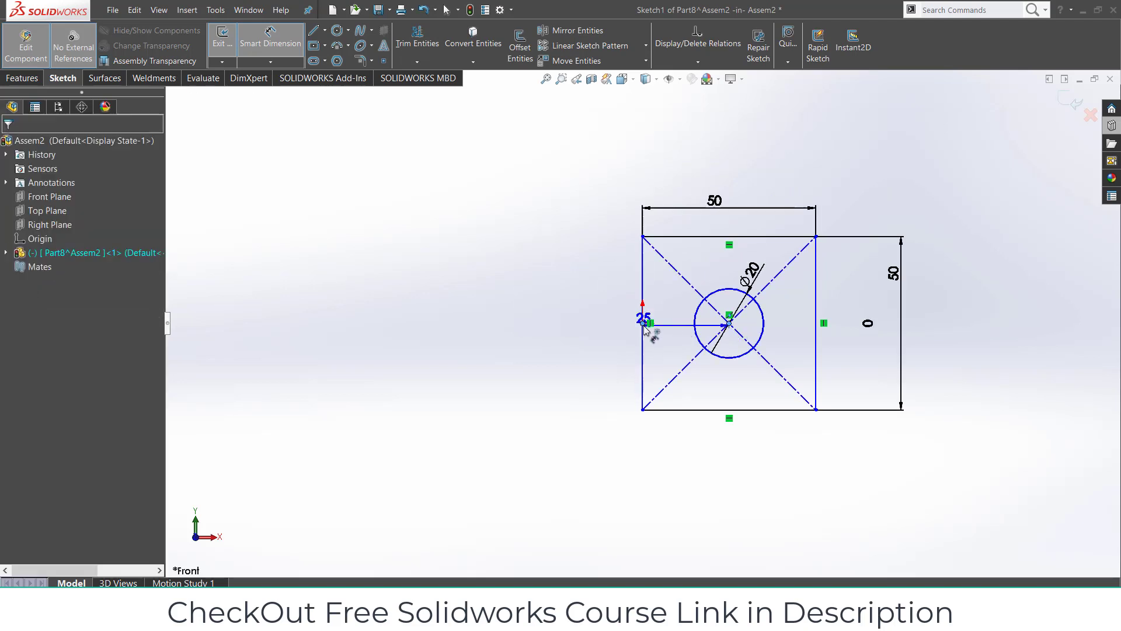
{"action": "left_click", "coordinate": [599, 289]}
{"action": "type", "text": "00mm"}
{"action": "key", "text": "Return"}
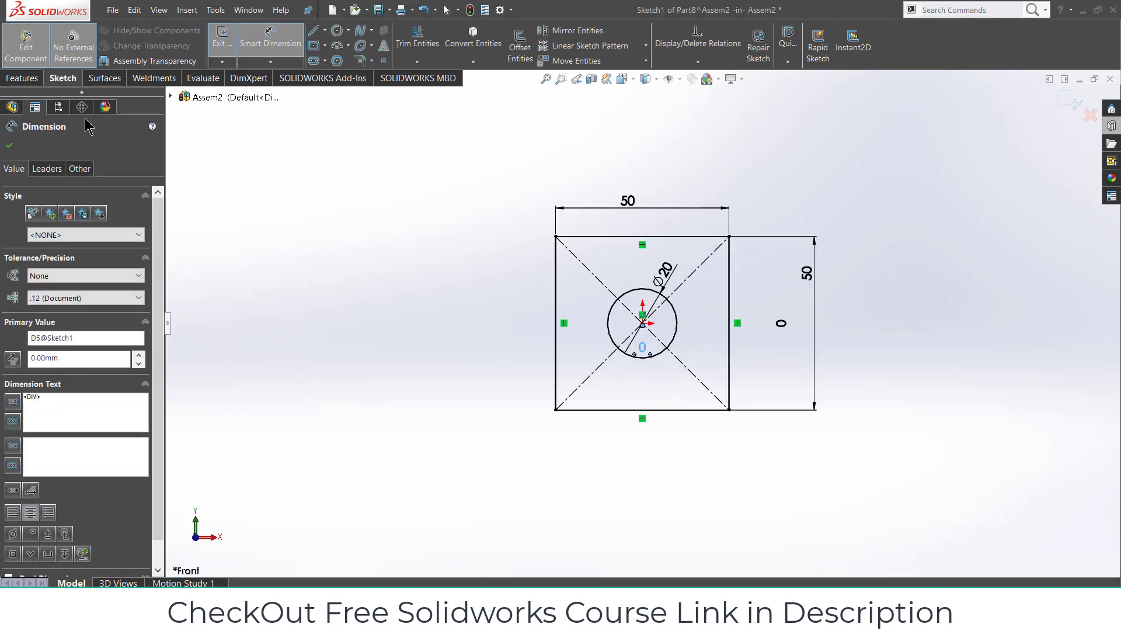
{"action": "left_click", "coordinate": [22, 78]}
Extrude the sketch Mid Plane to 50 mm, forming a cube with a Ø20 hole.
{"action": "left_click", "coordinate": [229, 47]}
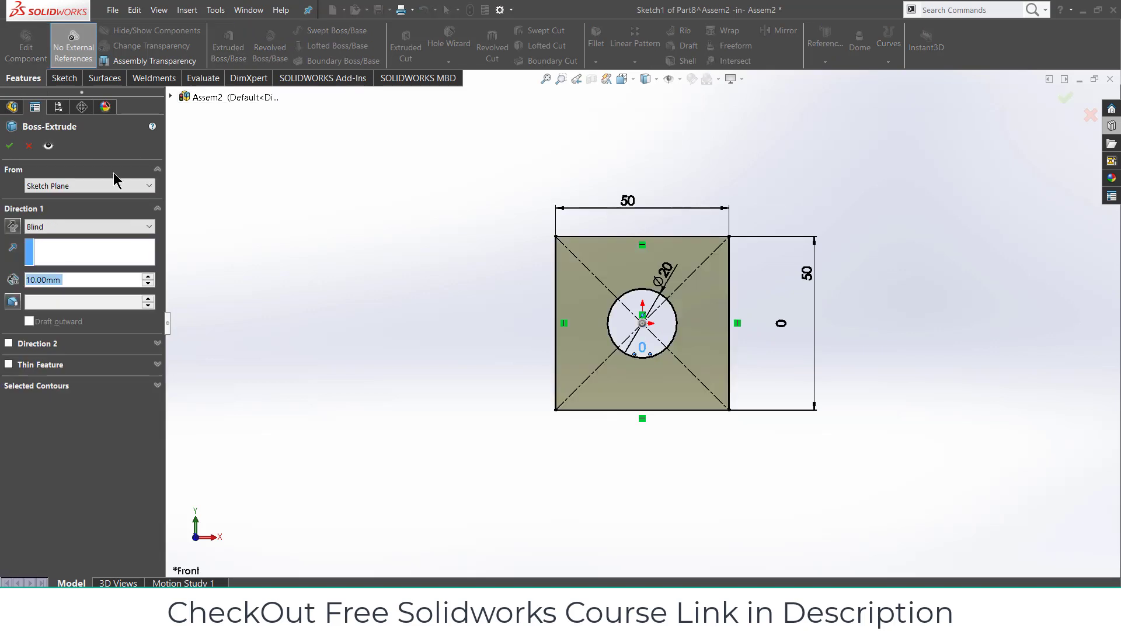
{"action": "left_click", "coordinate": [89, 229]}
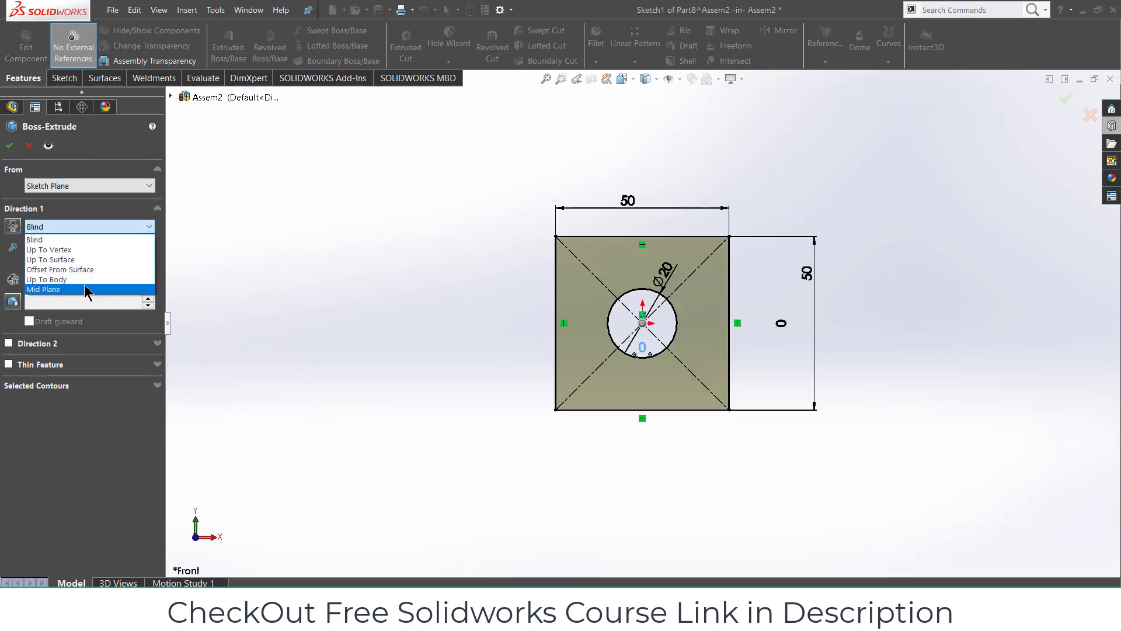
{"action": "left_click", "coordinate": [85, 283]}
{"action": "type", "text": "50.00mm"}
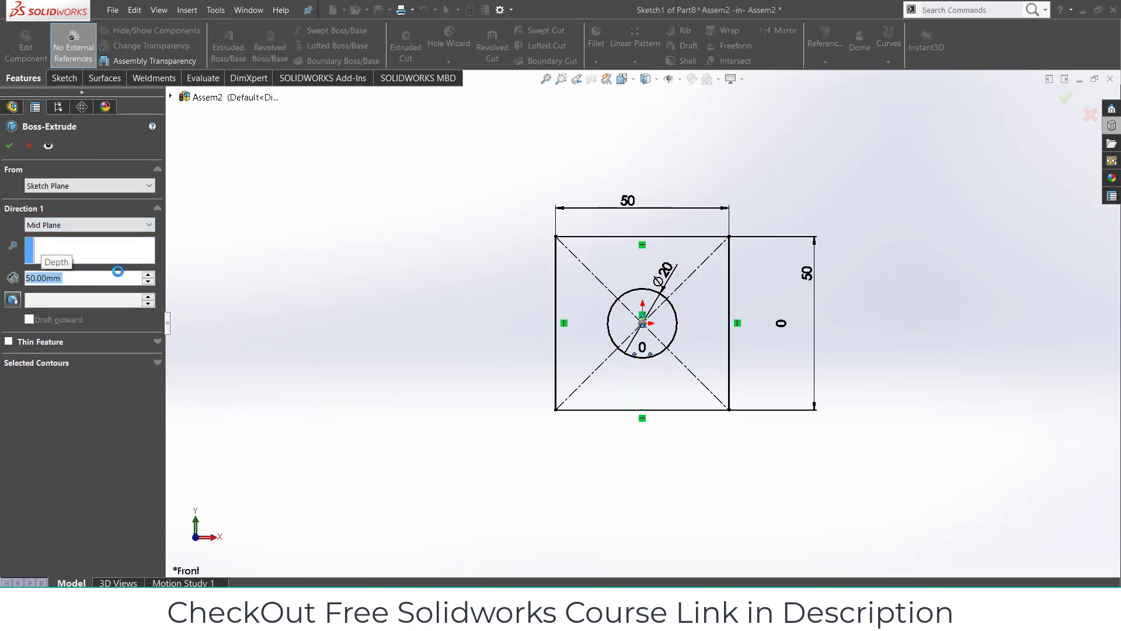
{"action": "key", "text": "Return"}
{"action": "middle_click_drag", "start_coordinate": [685, 307], "coordinate": [521, 320]}
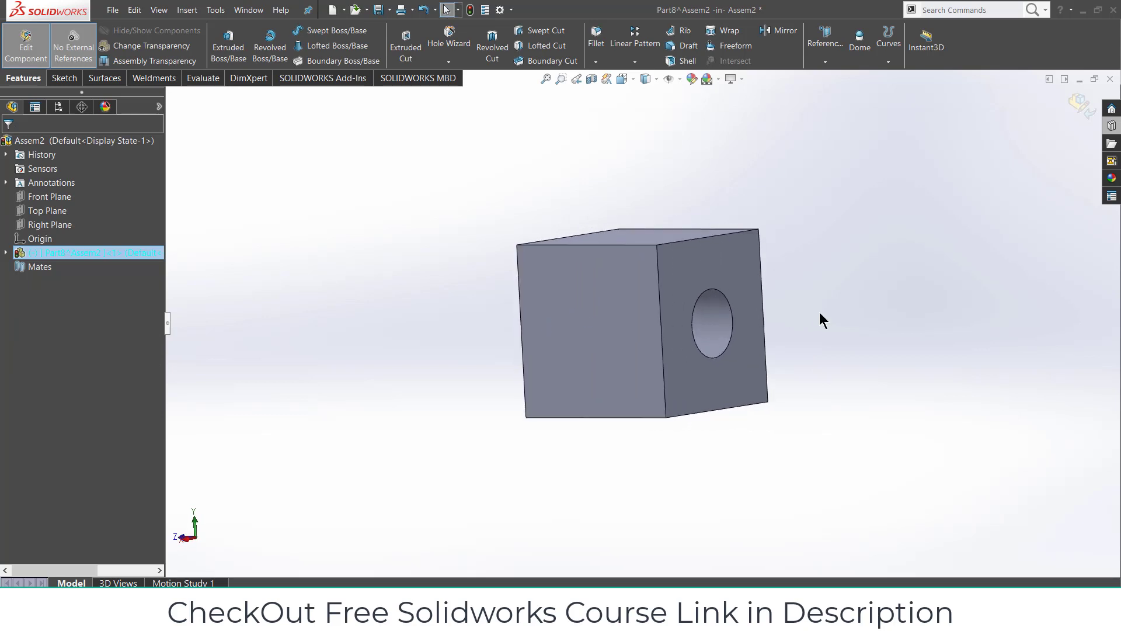
{"action": "scroll", "coordinate": [696, 328], "scroll_direction": "down", "scroll_amount": 5}
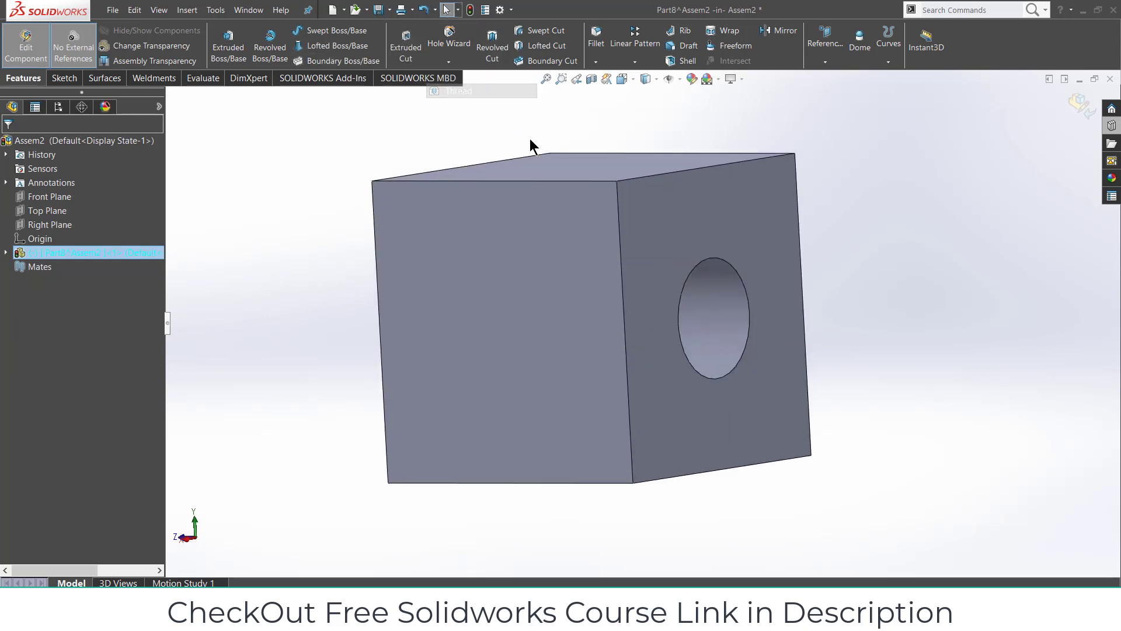
Add an M20x2.5 extruded thread from the hole edge up to the block's far face.
{"action": "left_click", "coordinate": [649, 327]}
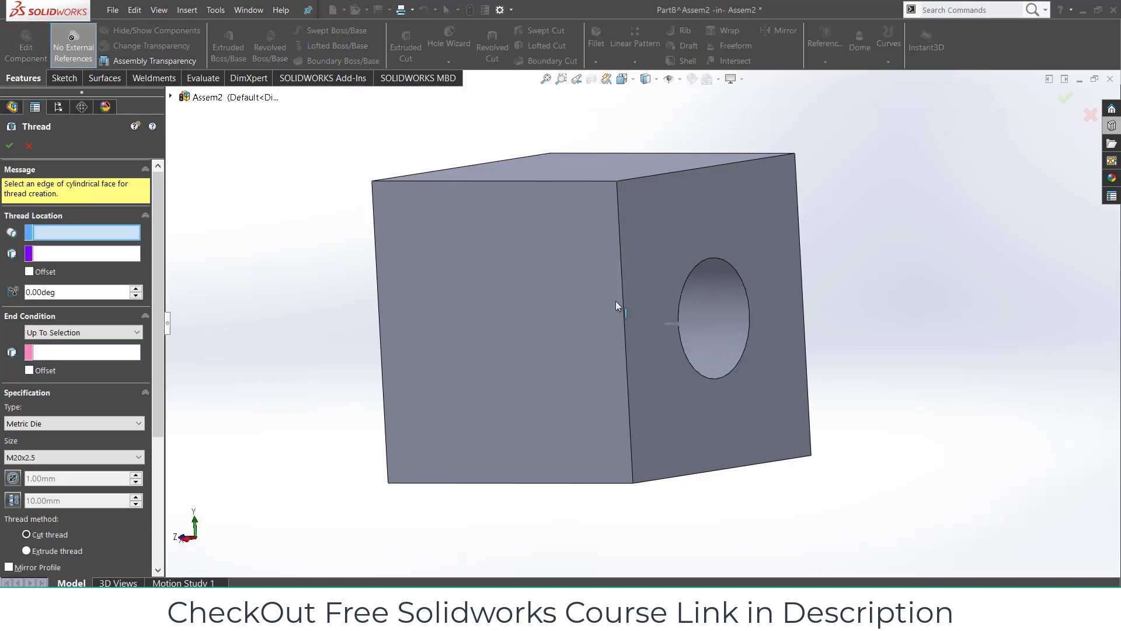
{"action": "left_click", "coordinate": [610, 308]}
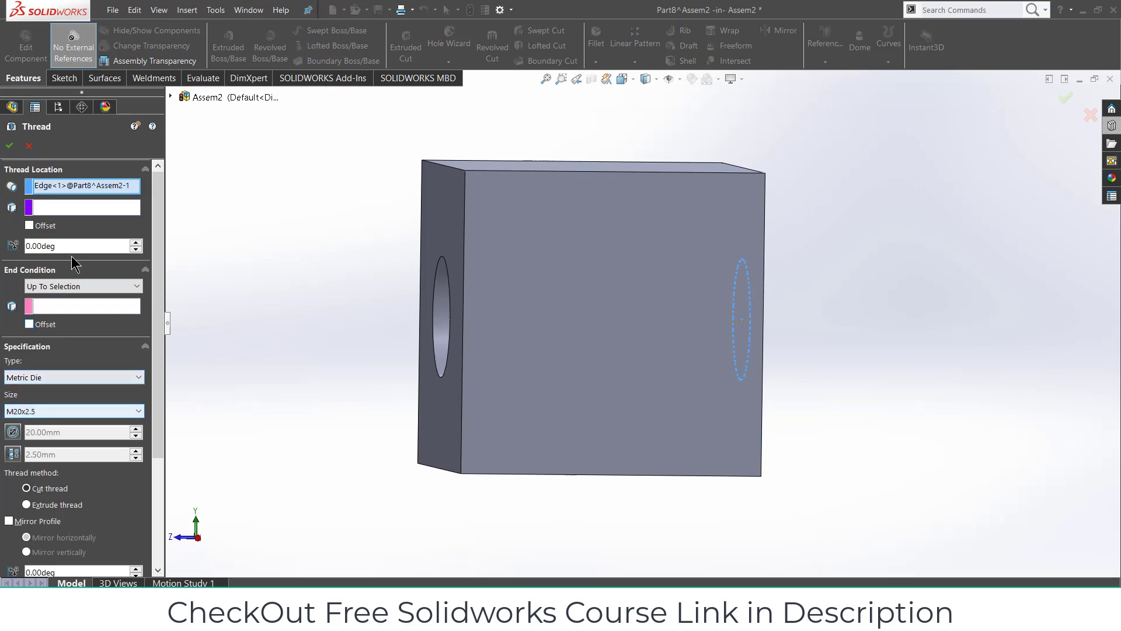
{"action": "left_click", "coordinate": [59, 286]}
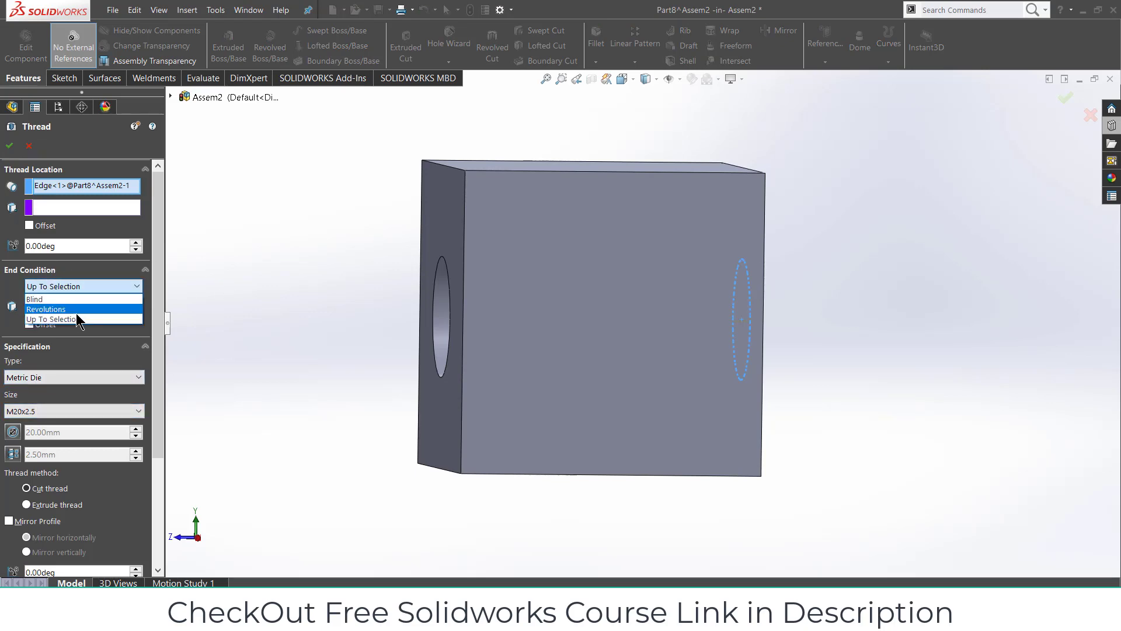
{"action": "left_click", "coordinate": [76, 318]}
{"action": "left_click", "coordinate": [446, 241]}
{"action": "middle_click_drag", "start_coordinate": [405, 275], "coordinate": [316, 321]}
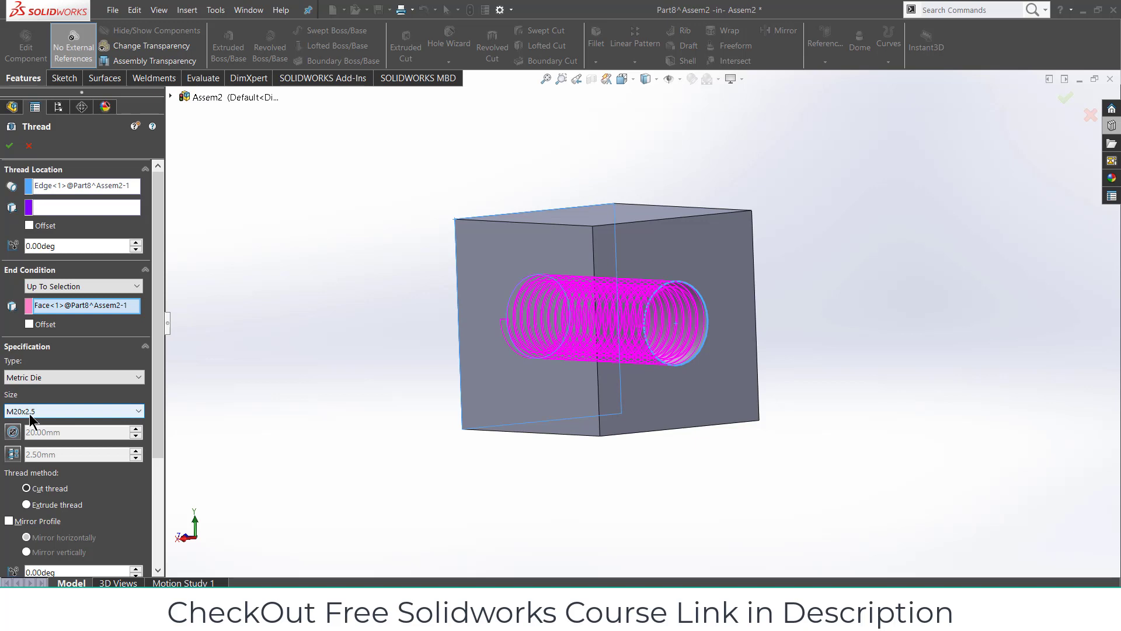
{"action": "left_click", "coordinate": [9, 150]}
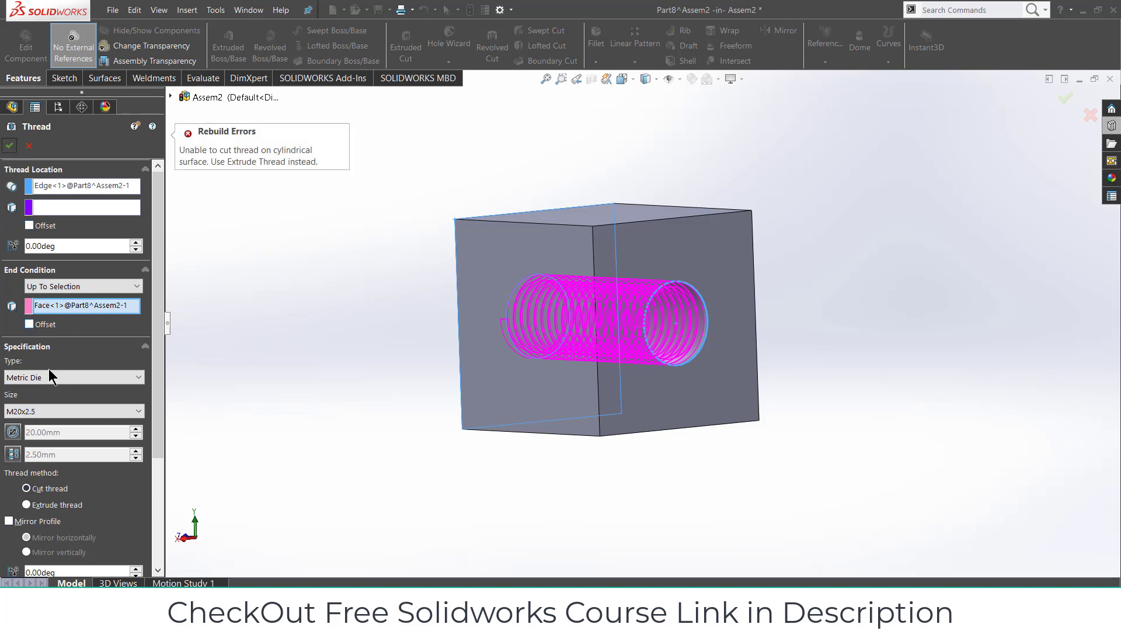
{"action": "left_click", "coordinate": [26, 506]}
{"action": "left_click", "coordinate": [8, 146]}
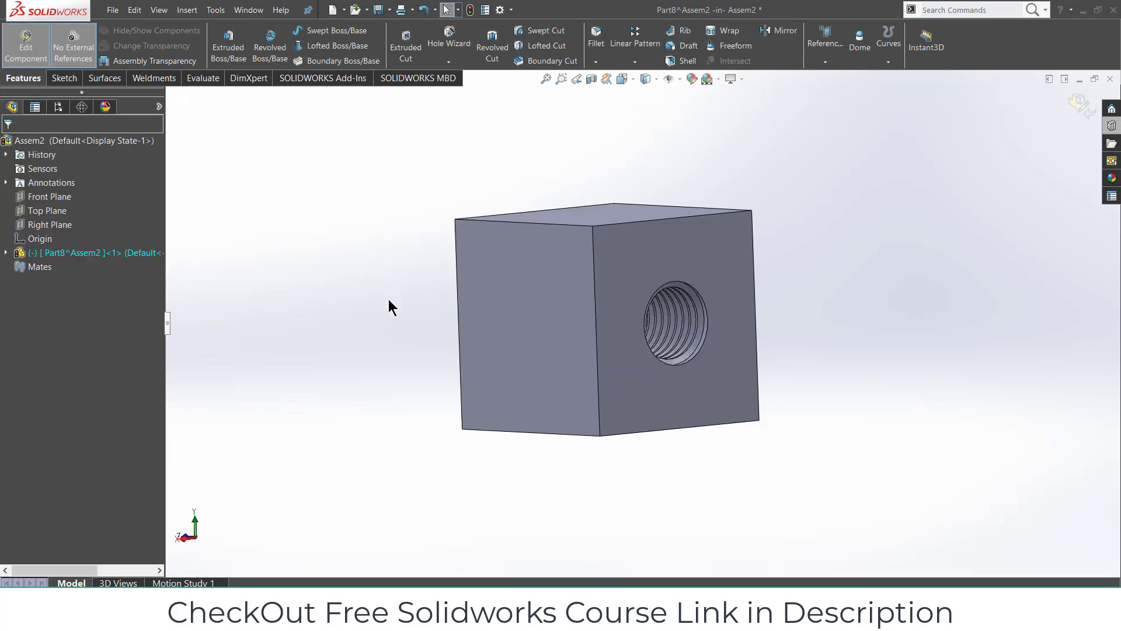
Inspect the threaded hole, then exit editing of Part8 back to the assembly.
{"action": "middle_click_drag", "start_coordinate": [375, 321], "coordinate": [635, 302]}
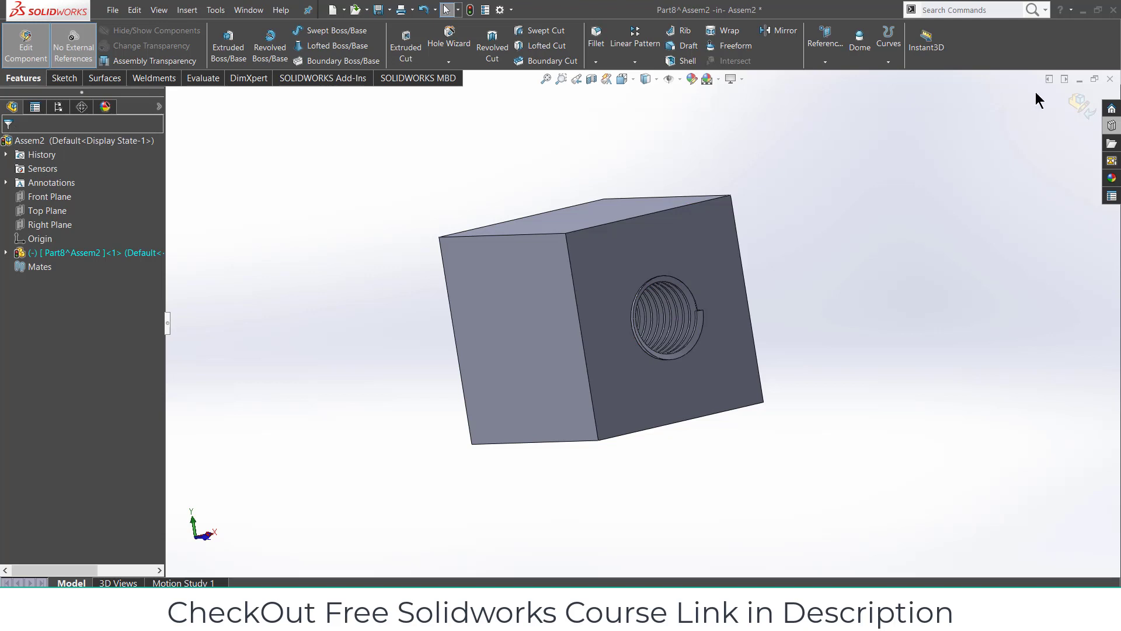
{"action": "left_click", "coordinate": [1080, 106]}
Insert a new part on the Front Plane and draw a corner rectangle from the origin.
{"action": "left_click", "coordinate": [87, 61]}
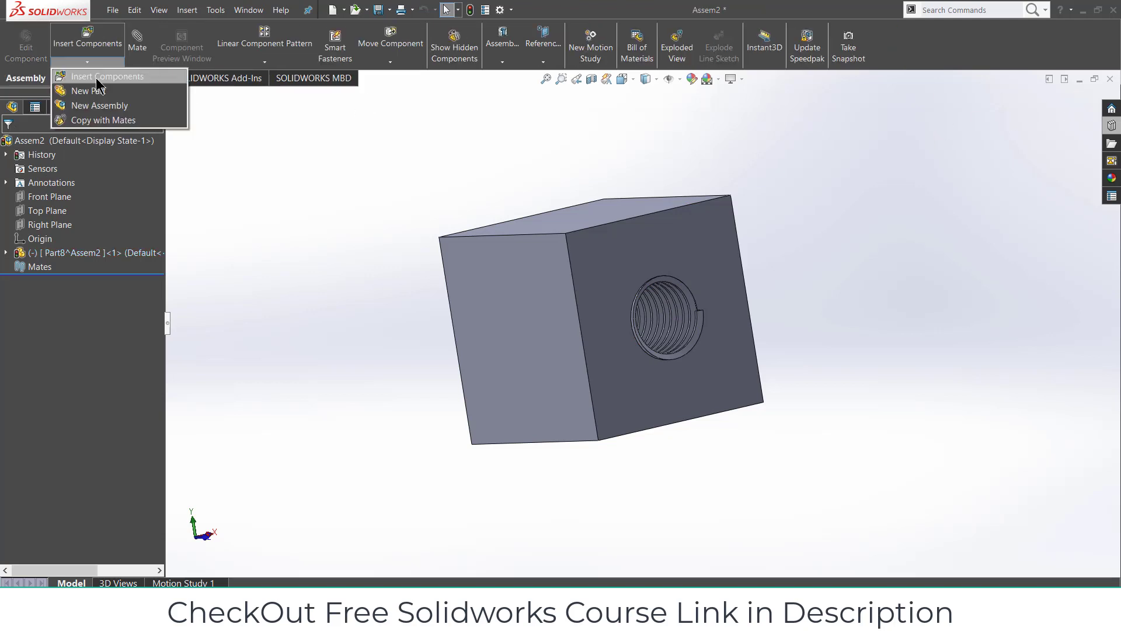
{"action": "left_click", "coordinate": [88, 92]}
{"action": "left_click", "coordinate": [48, 197]}
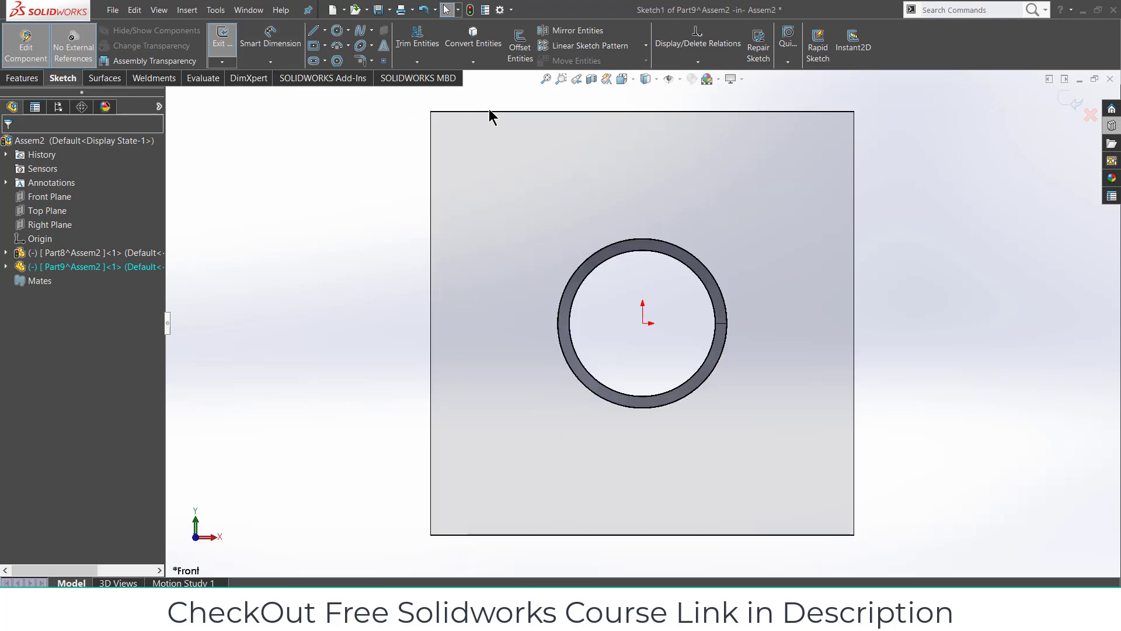
{"action": "left_click", "coordinate": [325, 46]}
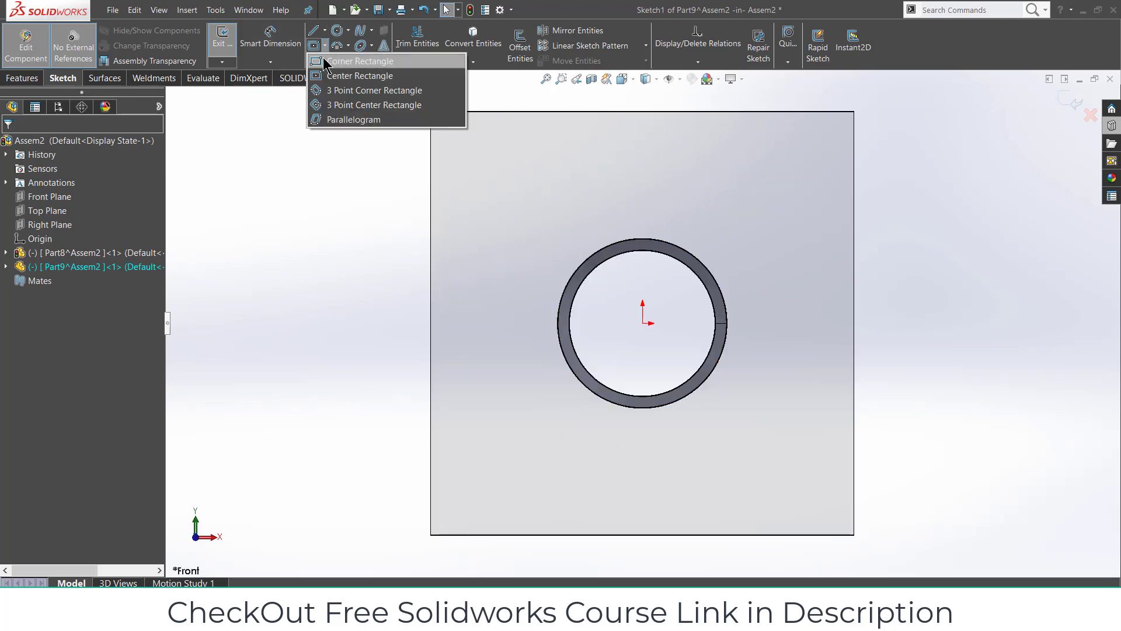
{"action": "left_click", "coordinate": [322, 61]}
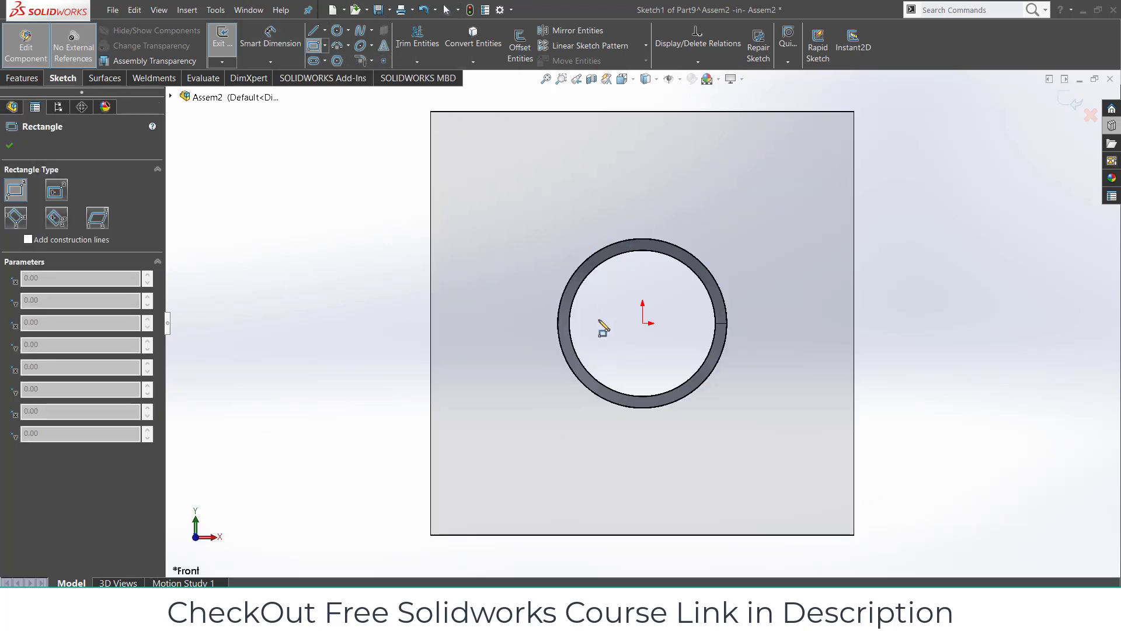
{"action": "left_click", "coordinate": [643, 322]}
{"action": "scroll", "coordinate": [682, 303], "scroll_direction": "up", "scroll_amount": 7}
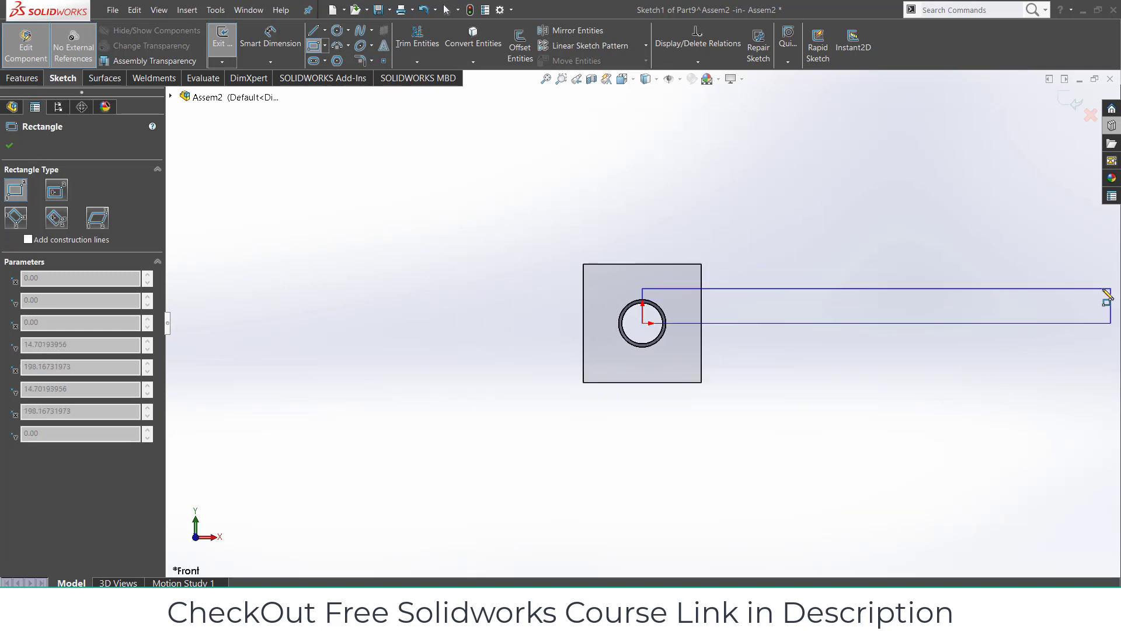
{"action": "left_click", "coordinate": [1090, 290]}
Dimension the rectangle to 300 long and 10 high.
{"action": "left_click", "coordinate": [274, 45]}
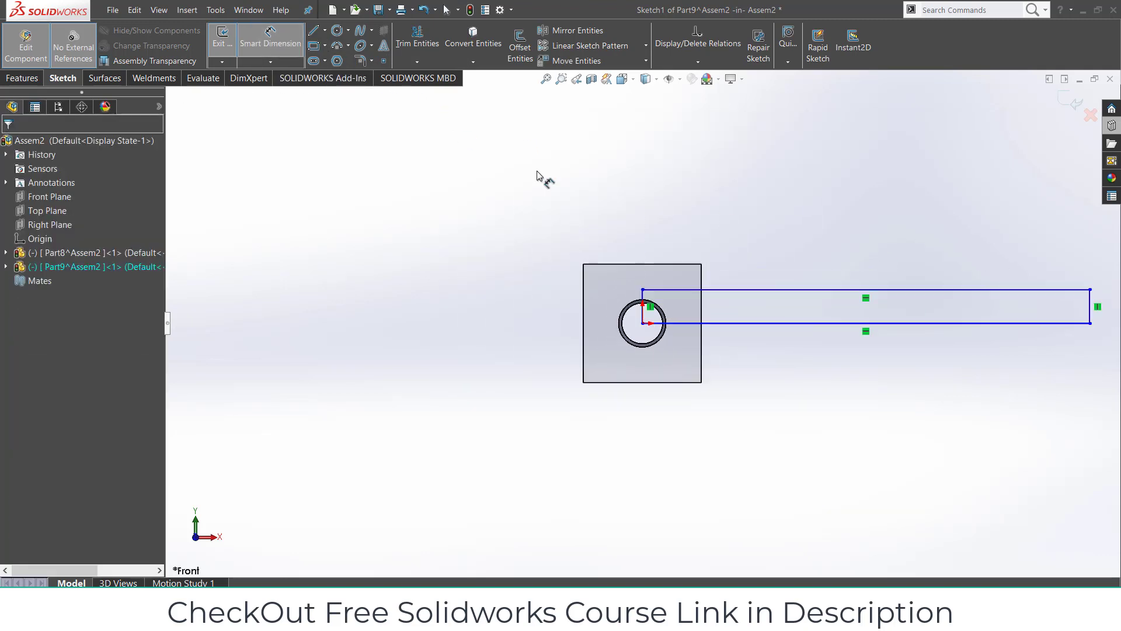
{"action": "left_click", "coordinate": [784, 323]}
{"action": "left_click", "coordinate": [784, 369]}
{"action": "type", "text": "300"}
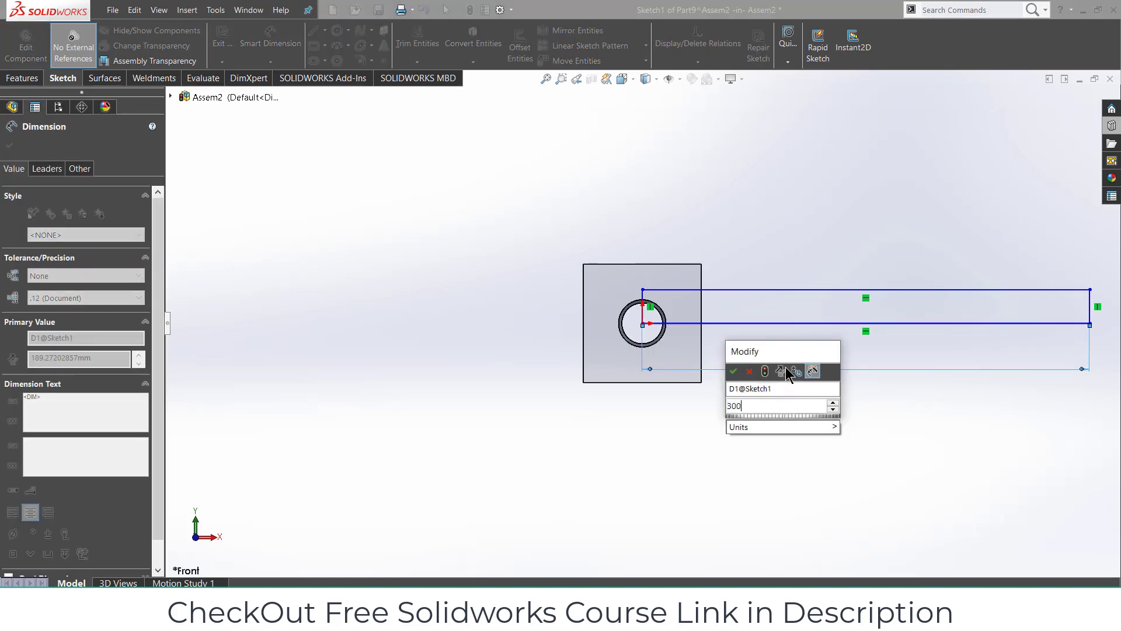
{"action": "key", "text": "Return"}
{"action": "left_click", "coordinate": [744, 324]}
{"action": "left_click", "coordinate": [759, 290]}
{"action": "left_click", "coordinate": [526, 320]}
{"action": "type", "text": "10"}
{"action": "key", "text": "Return"}
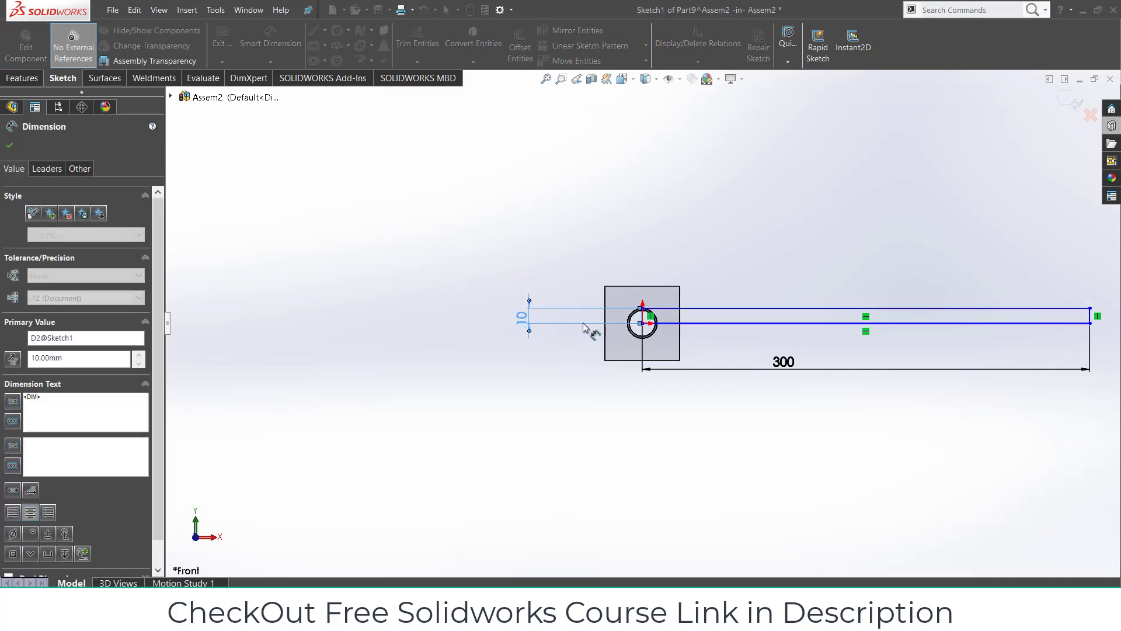
{"action": "scroll", "coordinate": [724, 323], "scroll_direction": "down", "scroll_amount": 4}
{"action": "left_click", "coordinate": [22, 78]}
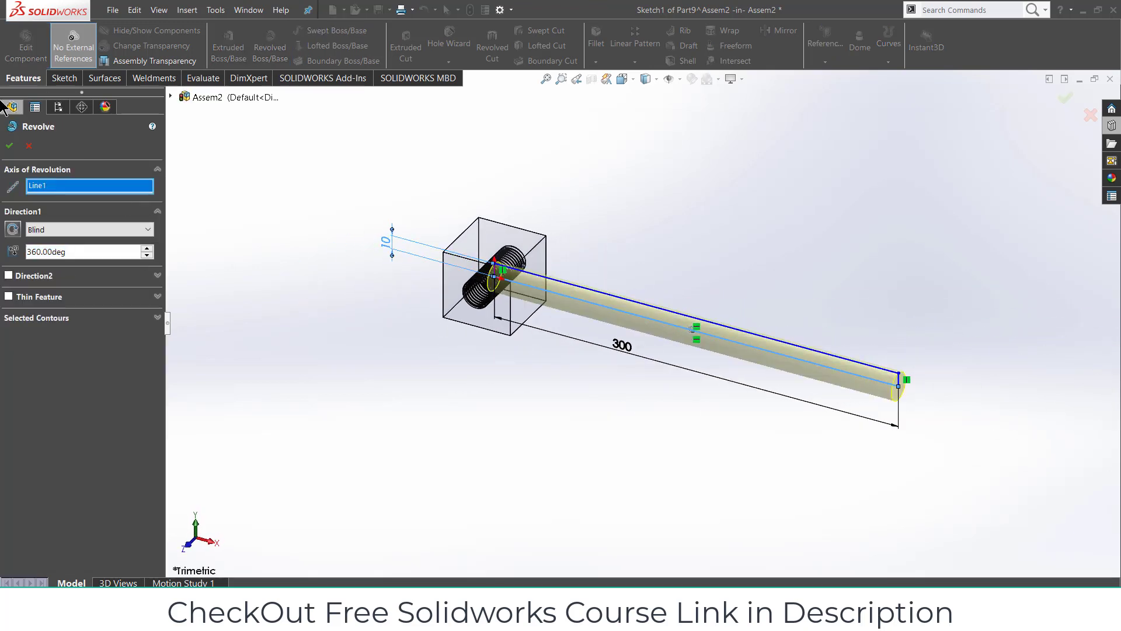
Accept the 360° revolve to make the rod and start a thread on its end edge.
{"action": "left_click", "coordinate": [10, 144]}
{"action": "left_click", "coordinate": [460, 66]}
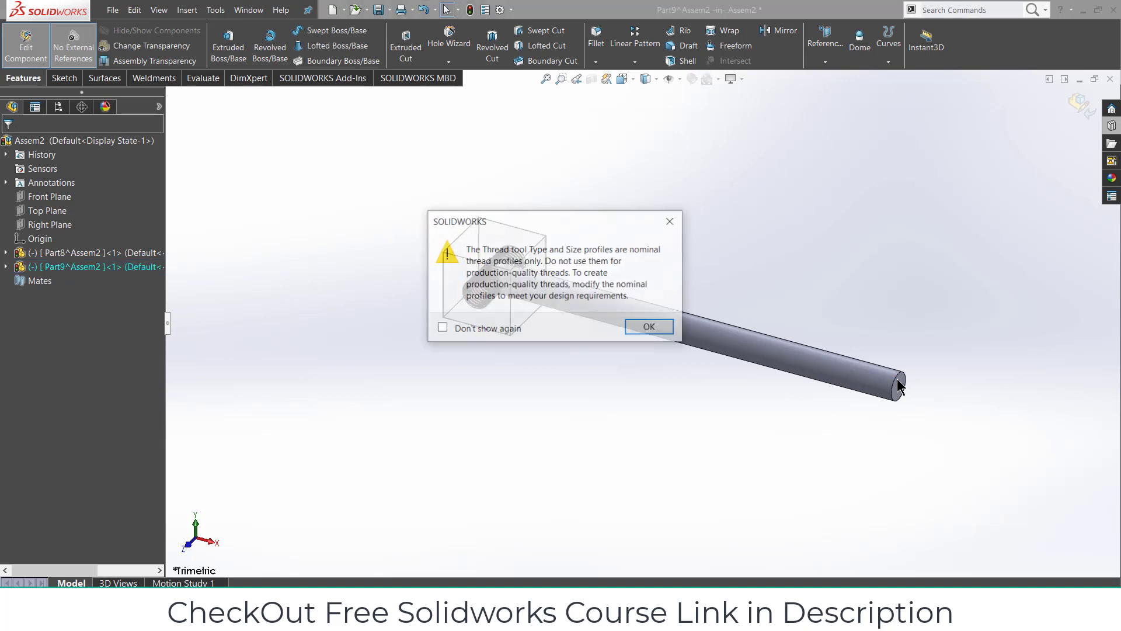
{"action": "left_click", "coordinate": [648, 331]}
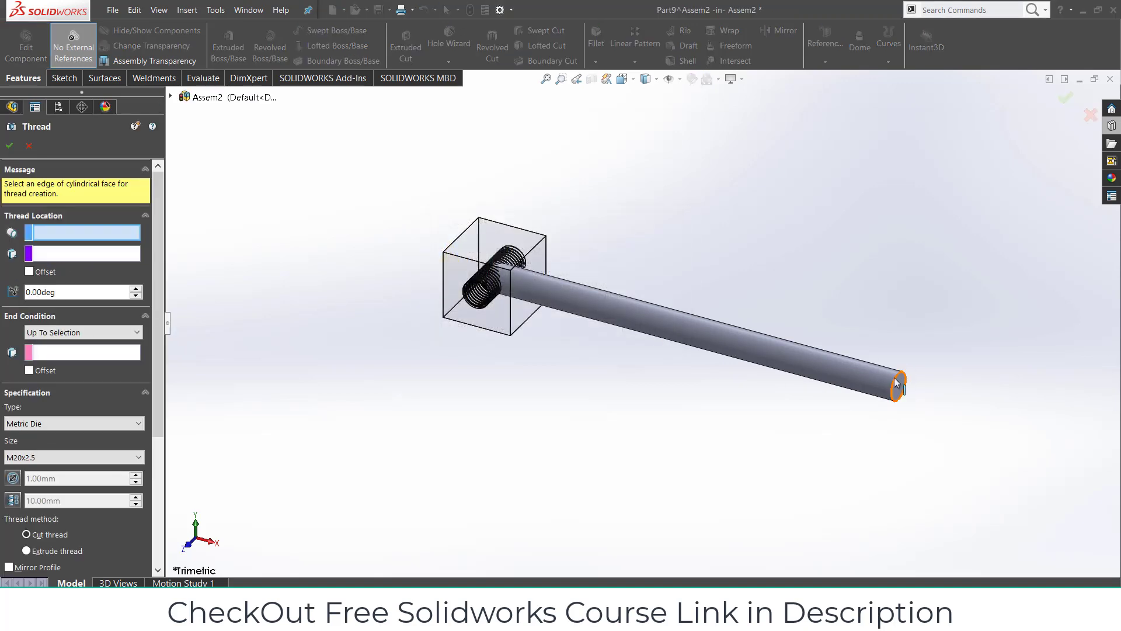
{"action": "left_click", "coordinate": [603, 321]}
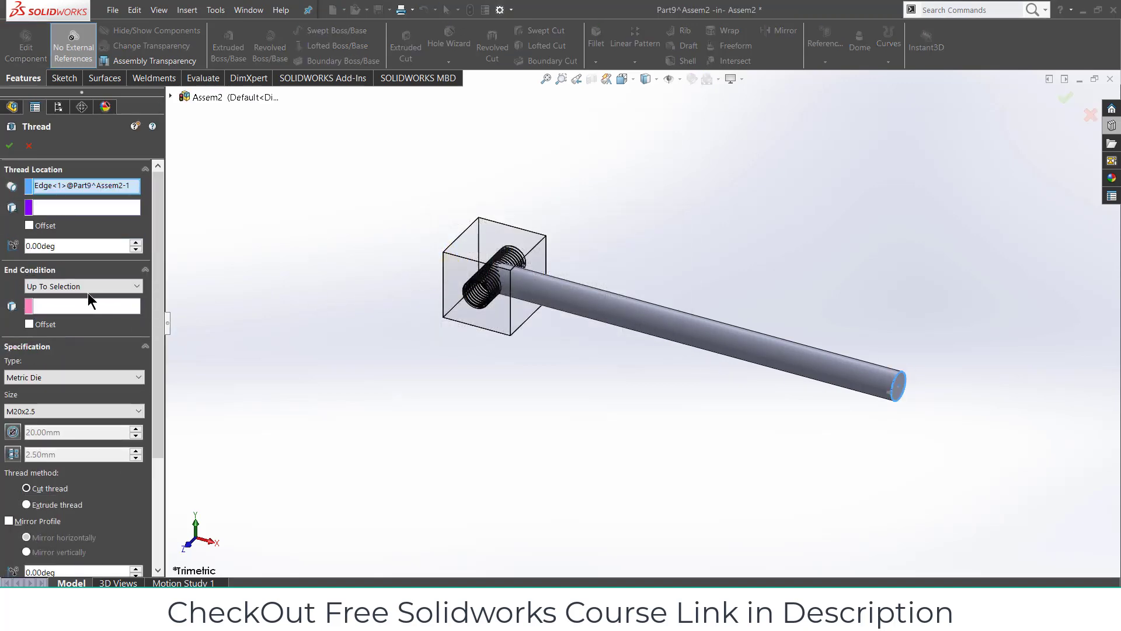
Try ending the thread at the block's helix, then cancel the rod thread.
{"action": "middle_click_drag", "start_coordinate": [524, 310], "coordinate": [577, 278]}
{"action": "scroll", "coordinate": [584, 266], "scroll_direction": "down", "scroll_amount": 7}
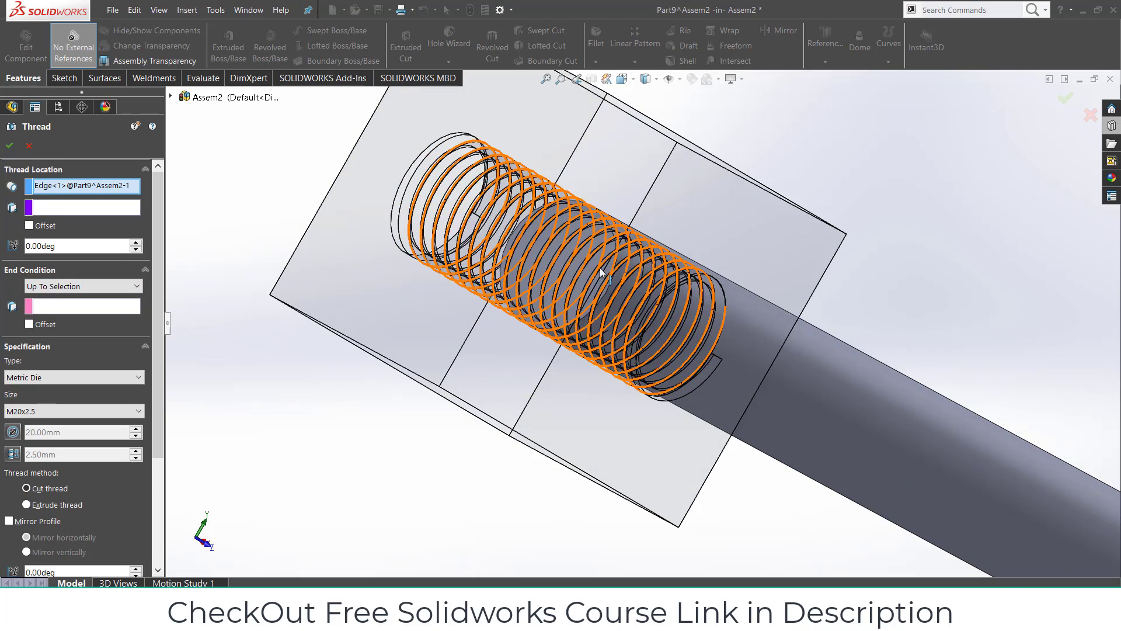
{"action": "left_click", "coordinate": [603, 274]}
{"action": "left_click", "coordinate": [650, 310]}
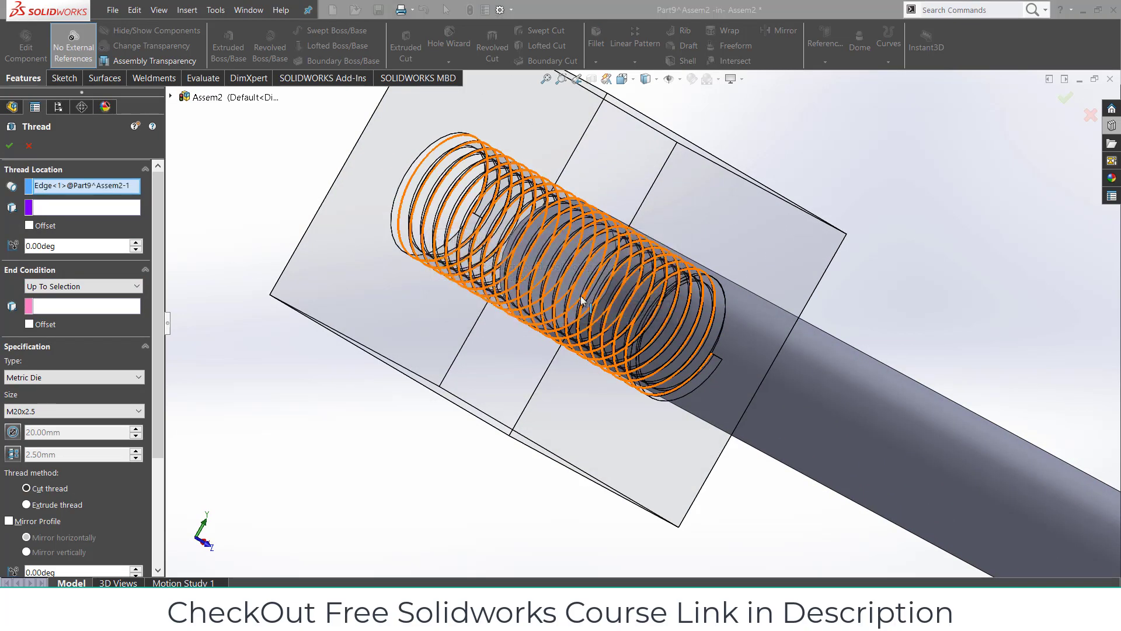
{"action": "scroll", "coordinate": [543, 245], "scroll_direction": "down", "scroll_amount": 3}
{"action": "scroll", "coordinate": [543, 245], "scroll_direction": "down", "scroll_amount": 3}
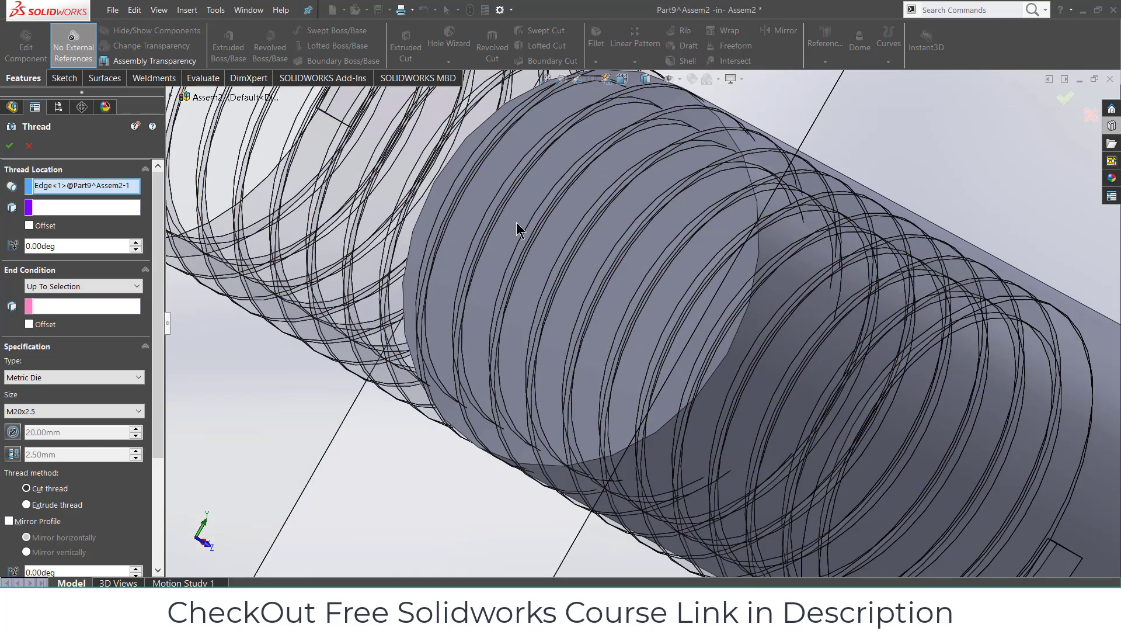
{"action": "scroll", "coordinate": [525, 229], "scroll_direction": "up", "scroll_amount": 10}
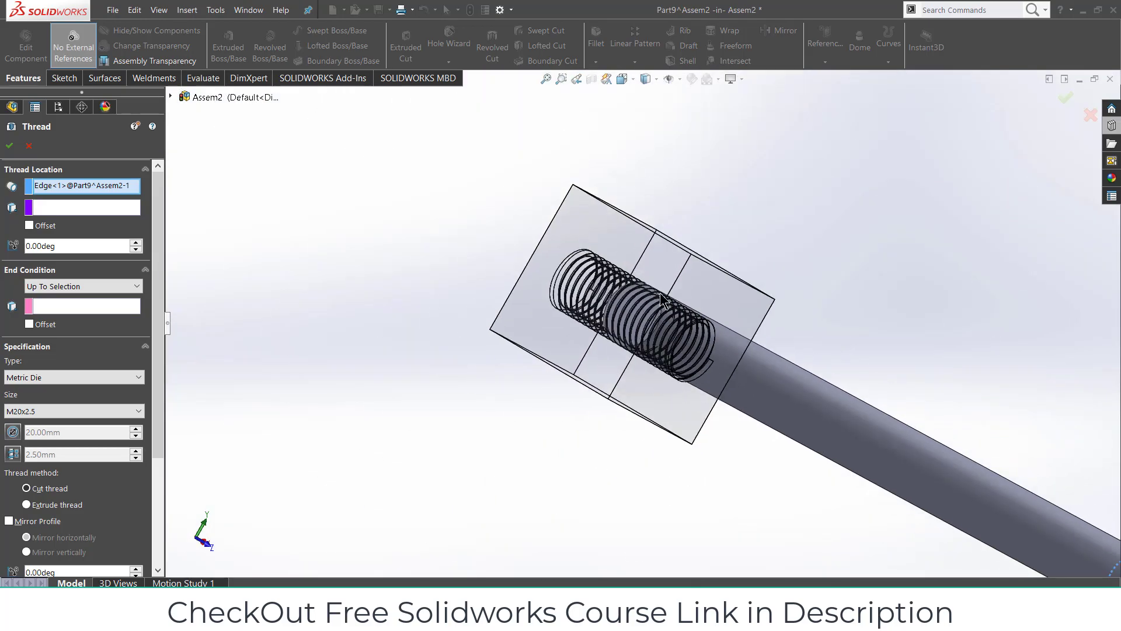
{"action": "left_click", "coordinate": [25, 152]}
{"action": "scroll", "coordinate": [712, 286], "scroll_direction": "up", "scroll_amount": 6}
{"action": "middle_click_drag", "start_coordinate": [724, 296], "coordinate": [666, 308]}
{"action": "scroll", "coordinate": [665, 308], "scroll_direction": "down", "scroll_amount": 3}
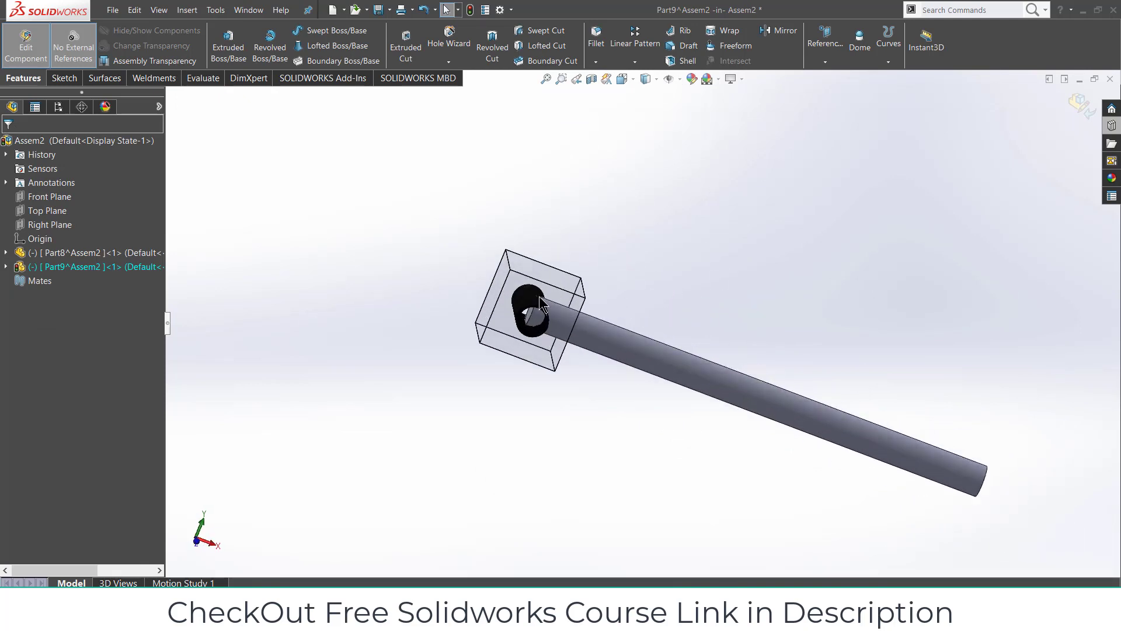
Hide the block and start a thread at the rod's end edge.
{"action": "right_click", "coordinate": [124, 252]}
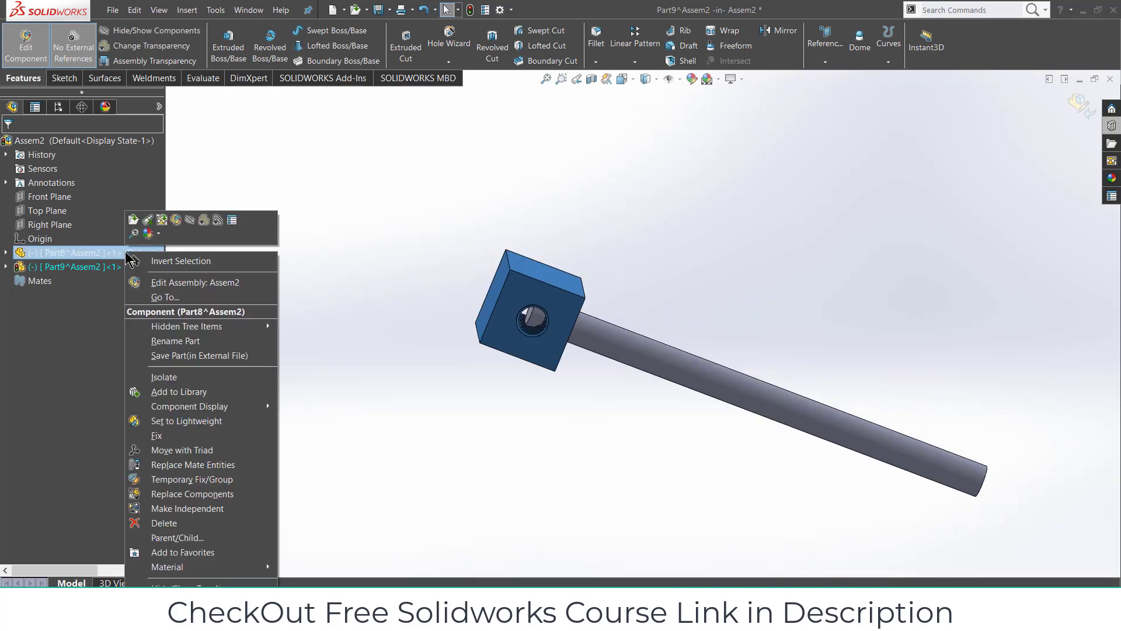
{"action": "left_click", "coordinate": [189, 222]}
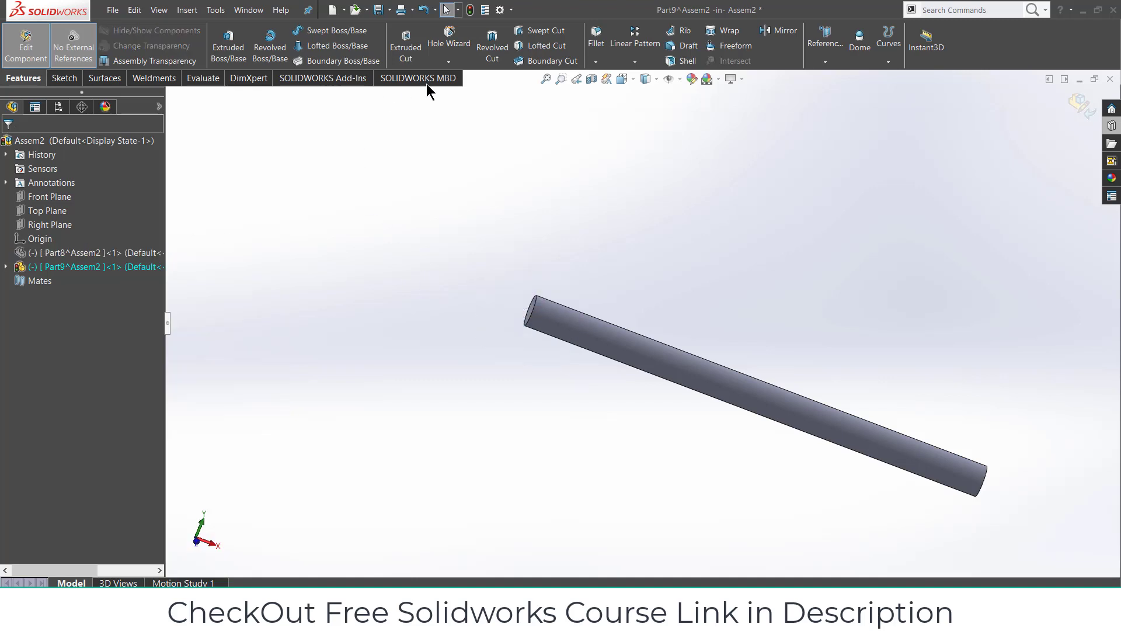
{"action": "left_click", "coordinate": [448, 60]}
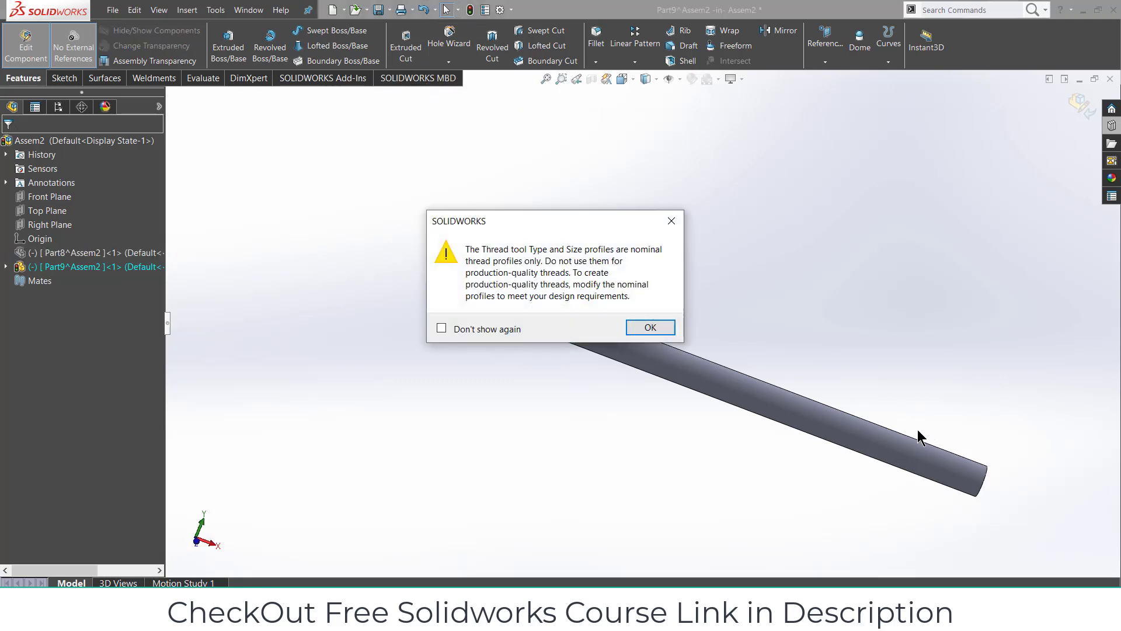
{"action": "left_click", "coordinate": [650, 328]}
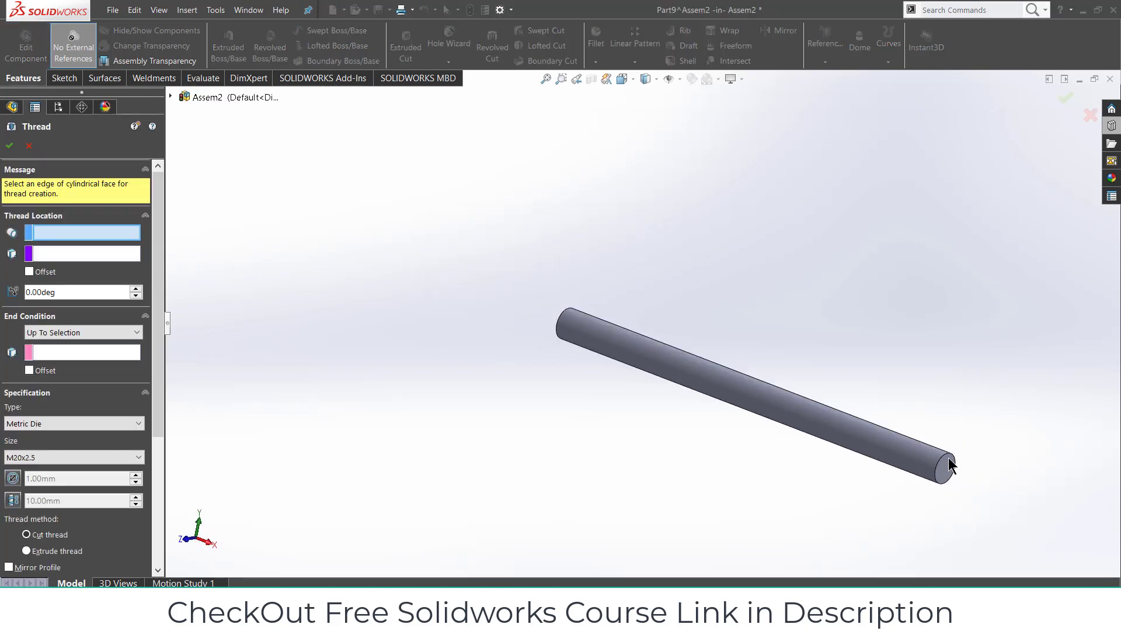
{"action": "left_click", "coordinate": [755, 420]}
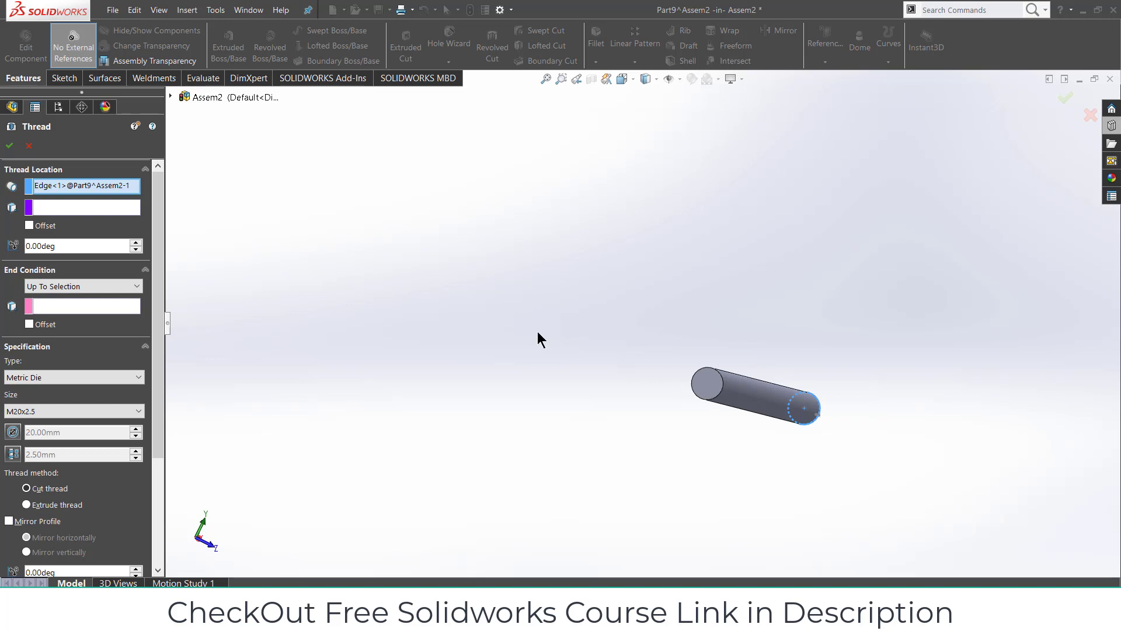
End the M20x2.5 cut thread at the rod's far face, threading its full length.
{"action": "left_click", "coordinate": [89, 306]}
{"action": "left_click", "coordinate": [707, 385]}
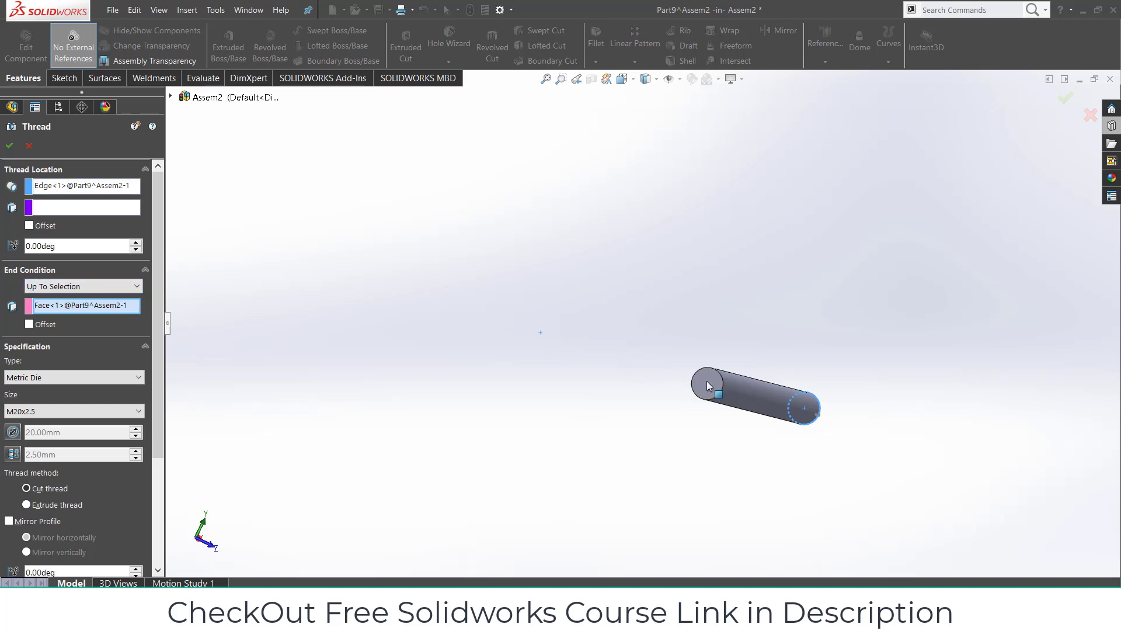
{"action": "middle_click_drag", "start_coordinate": [603, 385], "coordinate": [518, 371]}
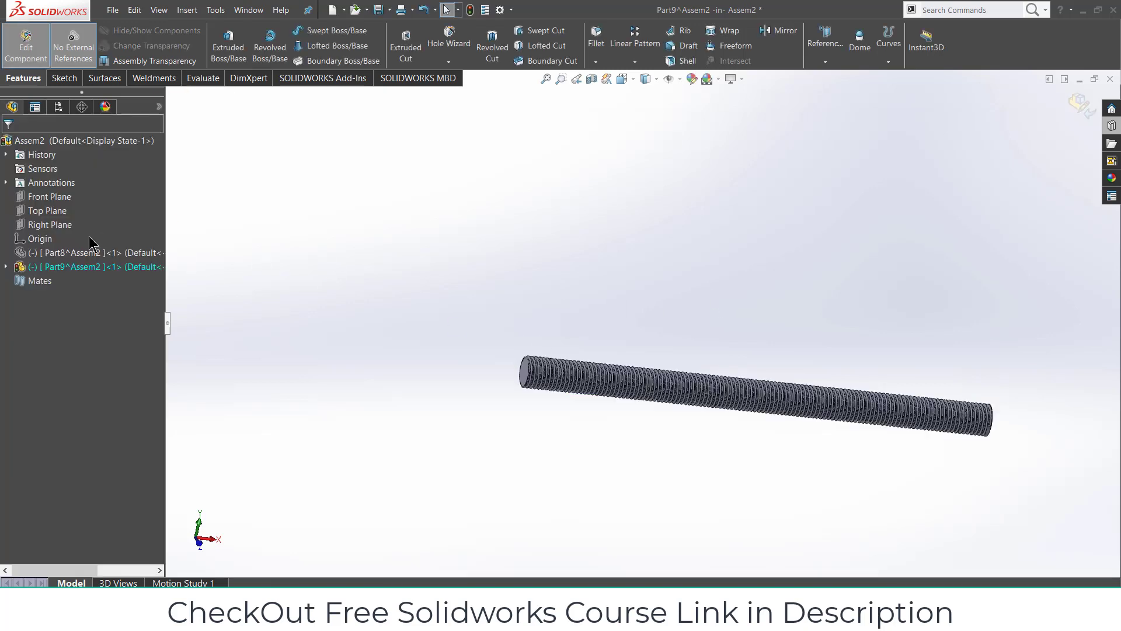
{"action": "right_click", "coordinate": [97, 255]}
Show the block Part8 again and exit editing the rod.
{"action": "left_click", "coordinate": [120, 223]}
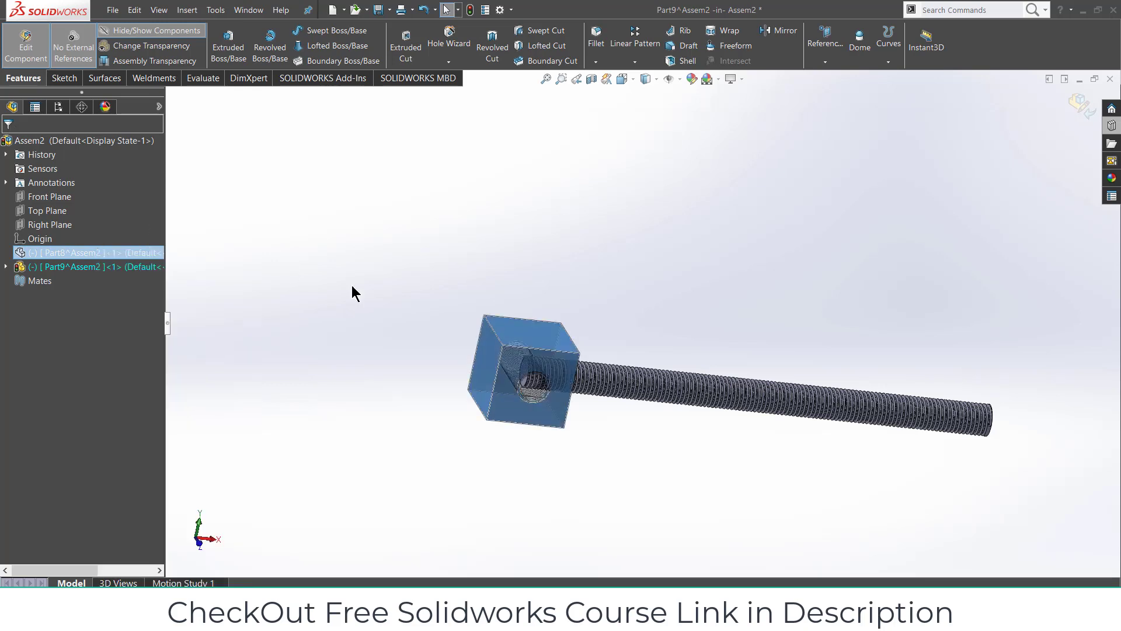
{"action": "left_click", "coordinate": [1080, 105]}
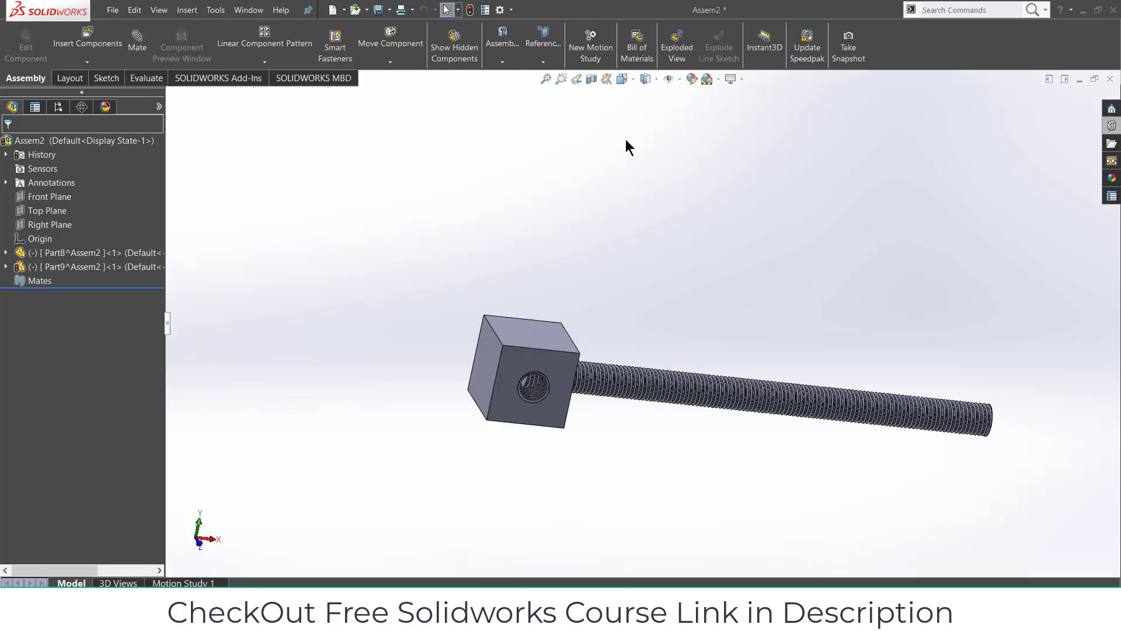
{"action": "left_click", "coordinate": [680, 80]}
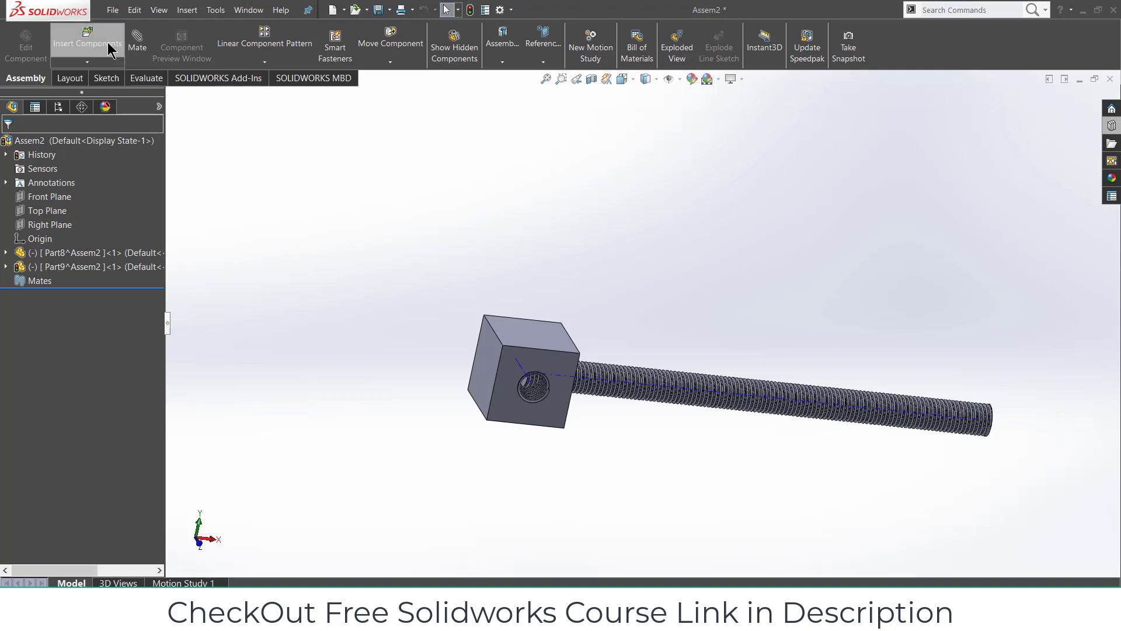
Mate the rod's axis Coincident with the block's hole face so it passes through.
{"action": "left_click", "coordinate": [138, 42]}
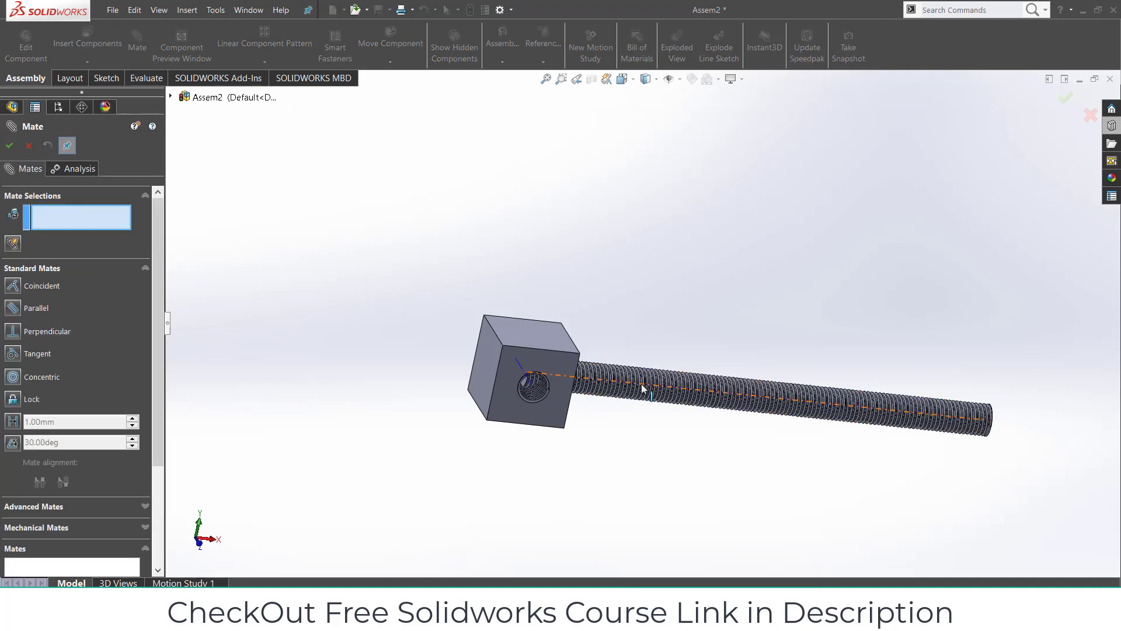
{"action": "left_click", "coordinate": [643, 387]}
{"action": "left_click", "coordinate": [517, 362]}
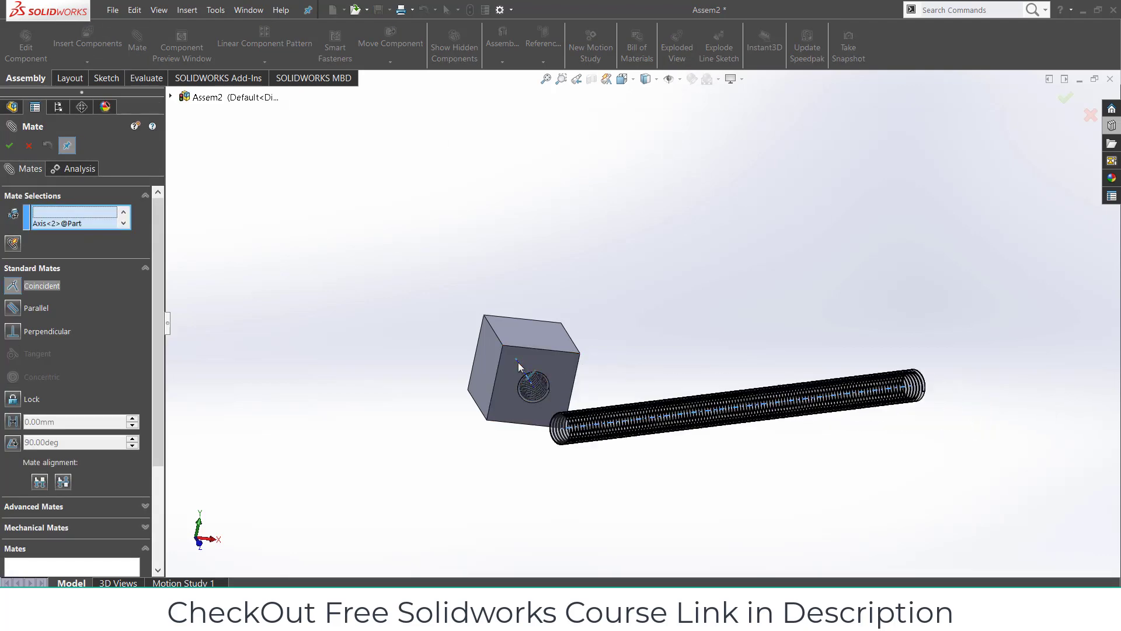
{"action": "left_click", "coordinate": [501, 384]}
{"action": "middle_click_drag", "start_coordinate": [651, 406], "coordinate": [765, 454]}
{"action": "left_click_drag", "start_coordinate": [582, 441], "coordinate": [474, 388]}
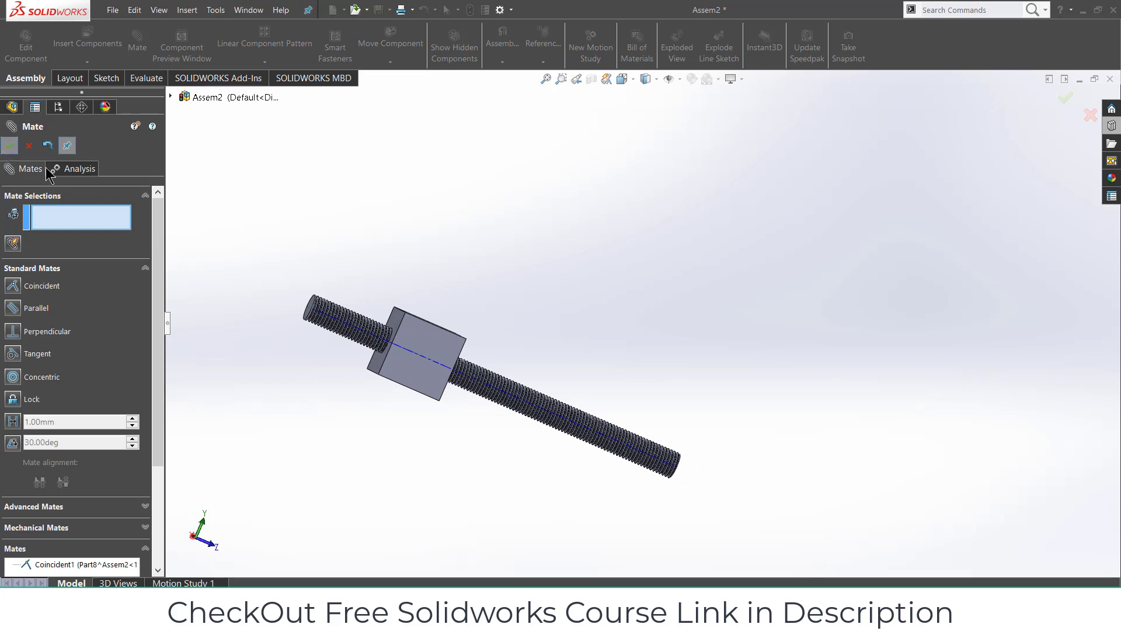
{"action": "left_click", "coordinate": [13, 149]}
Fix Part8 in place and start a section view on the Right Plane.
{"action": "right_click", "coordinate": [423, 338]}
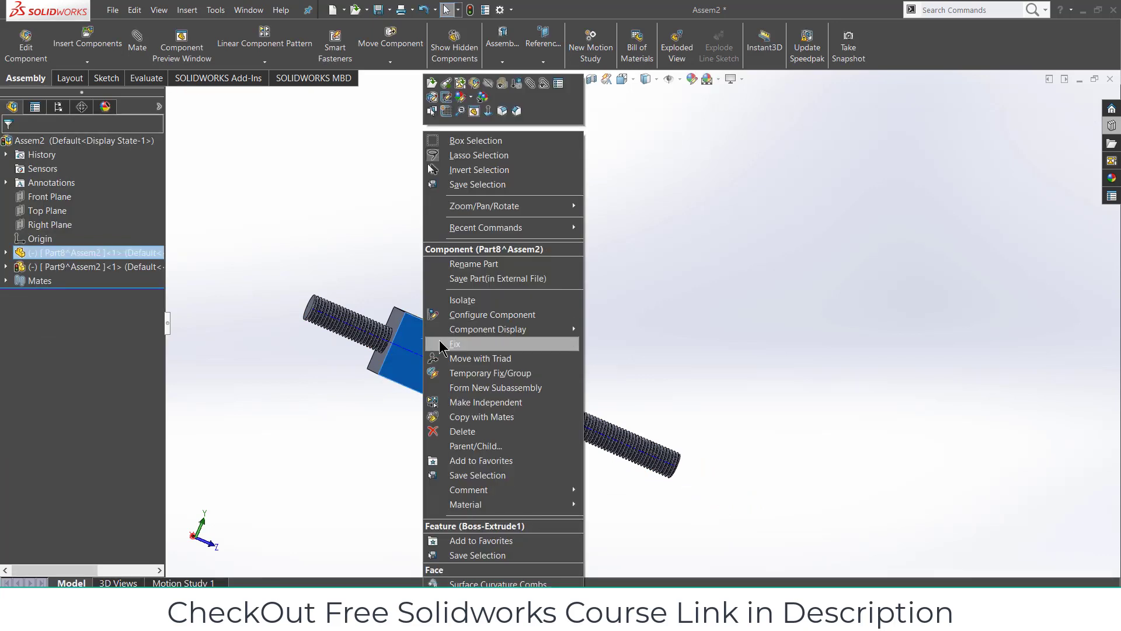
{"action": "left_click", "coordinate": [455, 344]}
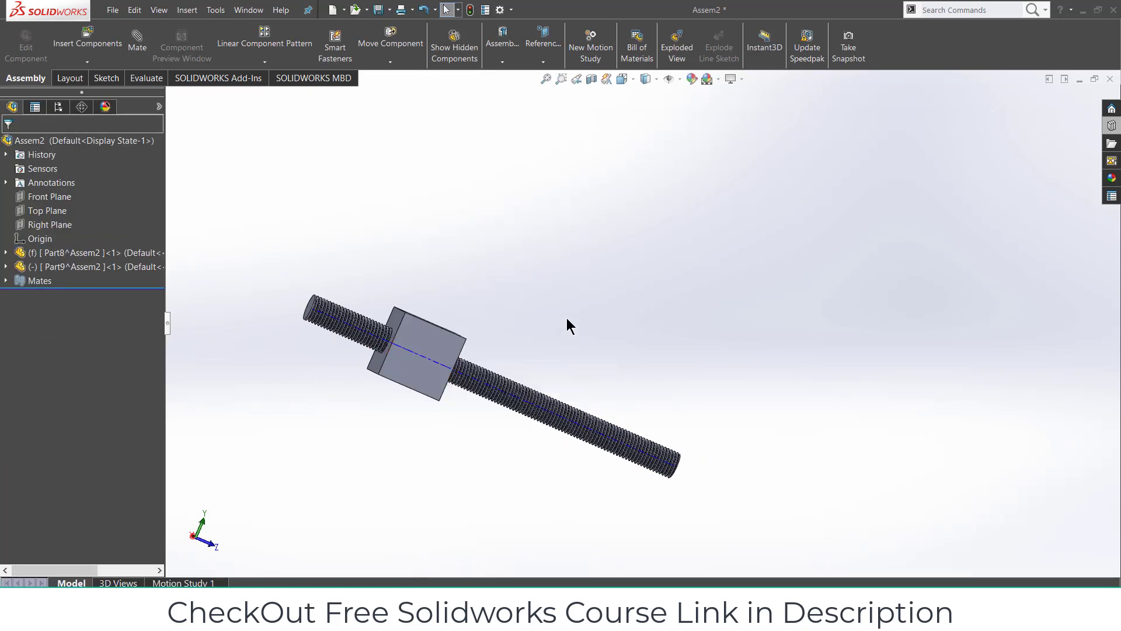
{"action": "left_click", "coordinate": [591, 79]}
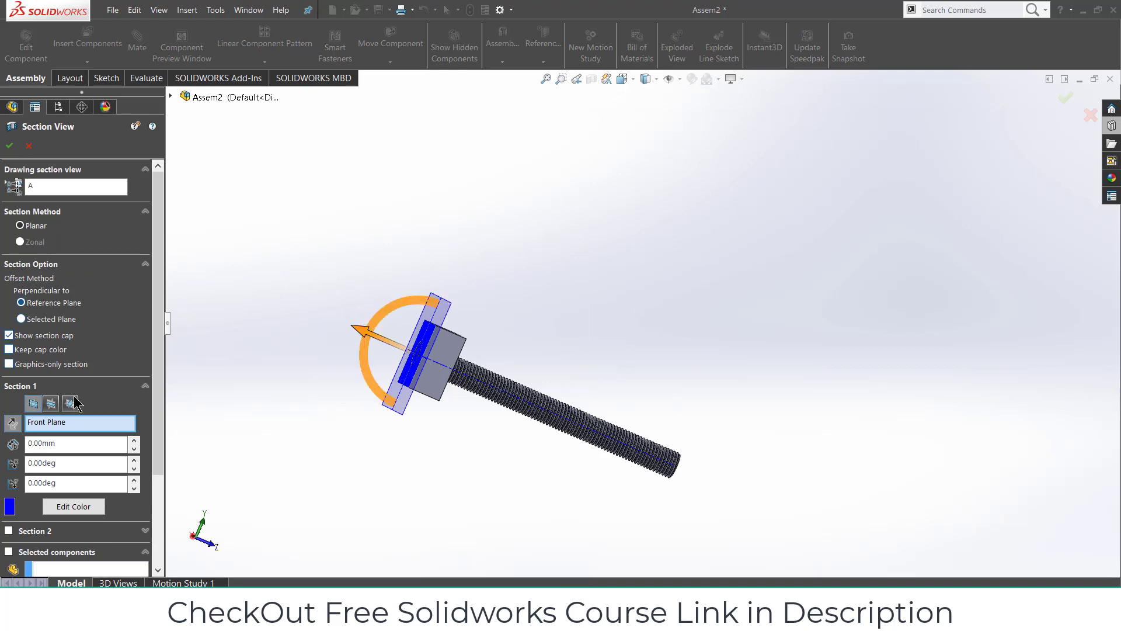
{"action": "left_click", "coordinate": [52, 405]}
{"action": "left_click", "coordinate": [70, 404]}
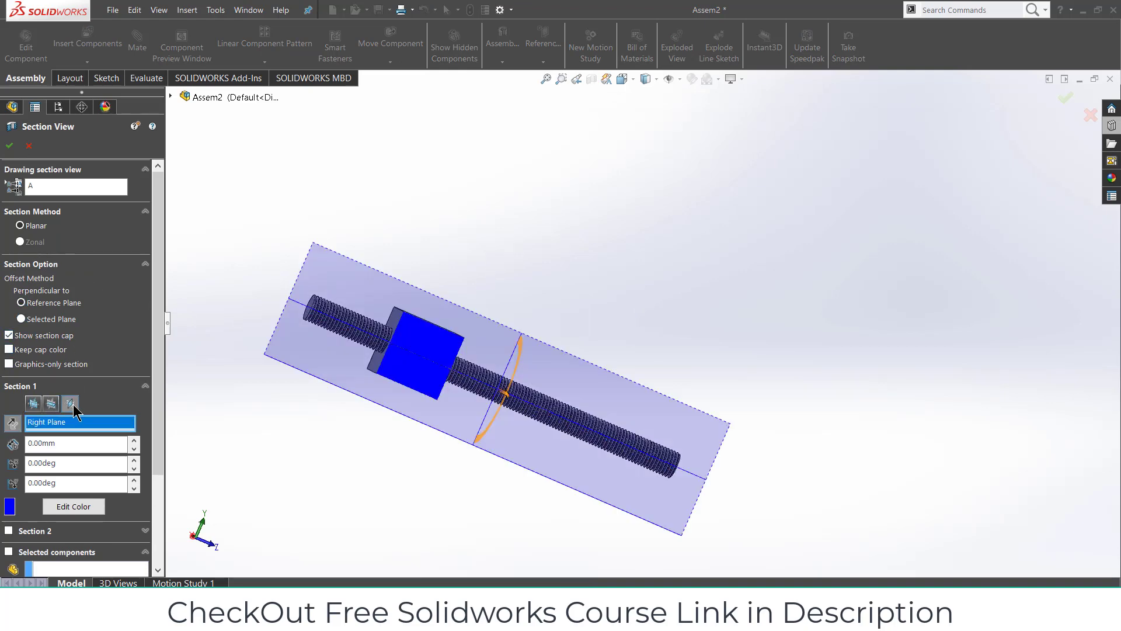
Offset the Right Plane section from the centre and apply the cut.
{"action": "middle_click_drag", "start_coordinate": [569, 406], "coordinate": [549, 421]}
{"action": "left_click_drag", "start_coordinate": [552, 412], "coordinate": [537, 402]}
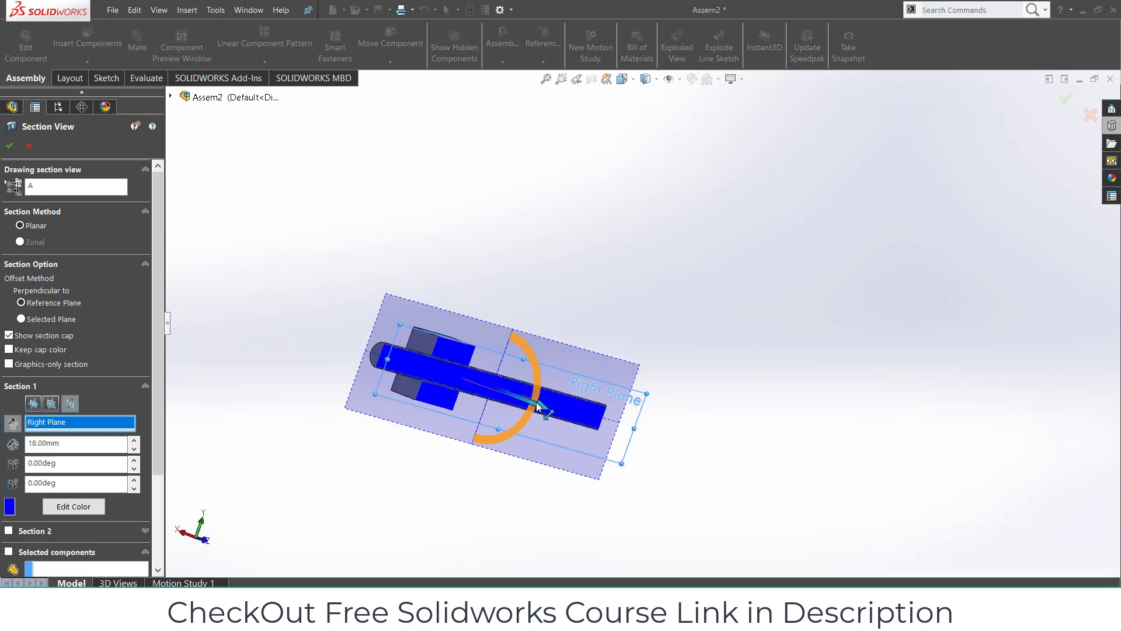
{"action": "left_click", "coordinate": [8, 146]}
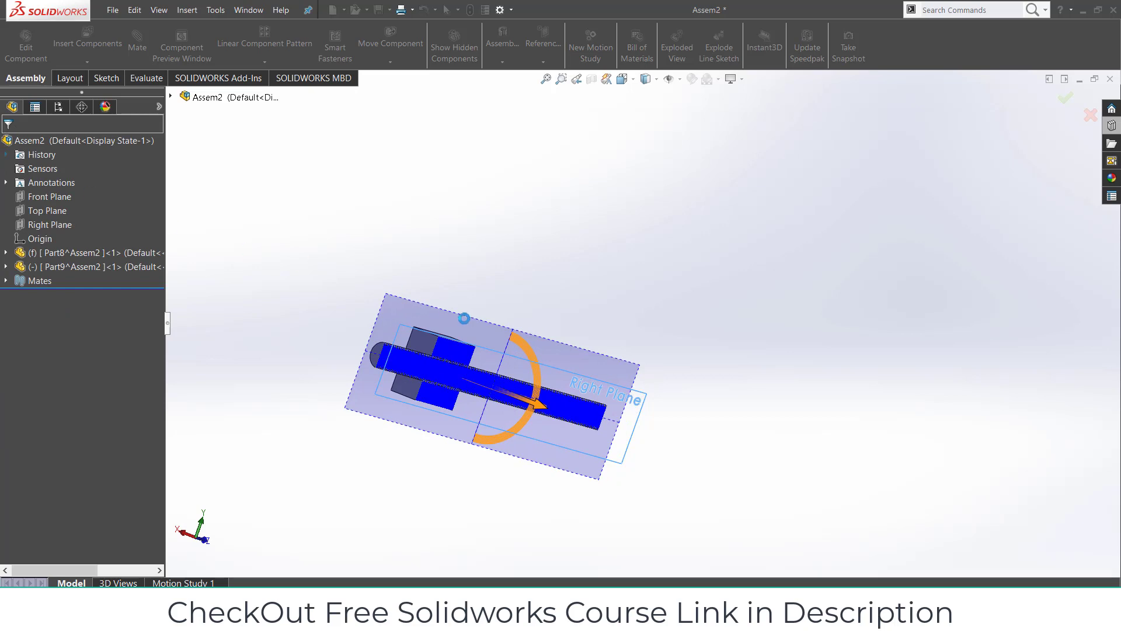
Inspect the sectioned rod and block threads from the normal and oblique views.
{"action": "scroll", "coordinate": [518, 331], "scroll_direction": "down", "scroll_amount": 1}
{"action": "middle_click_drag", "start_coordinate": [518, 331], "coordinate": [493, 353]}
{"action": "key", "text": "ctrl+8"}
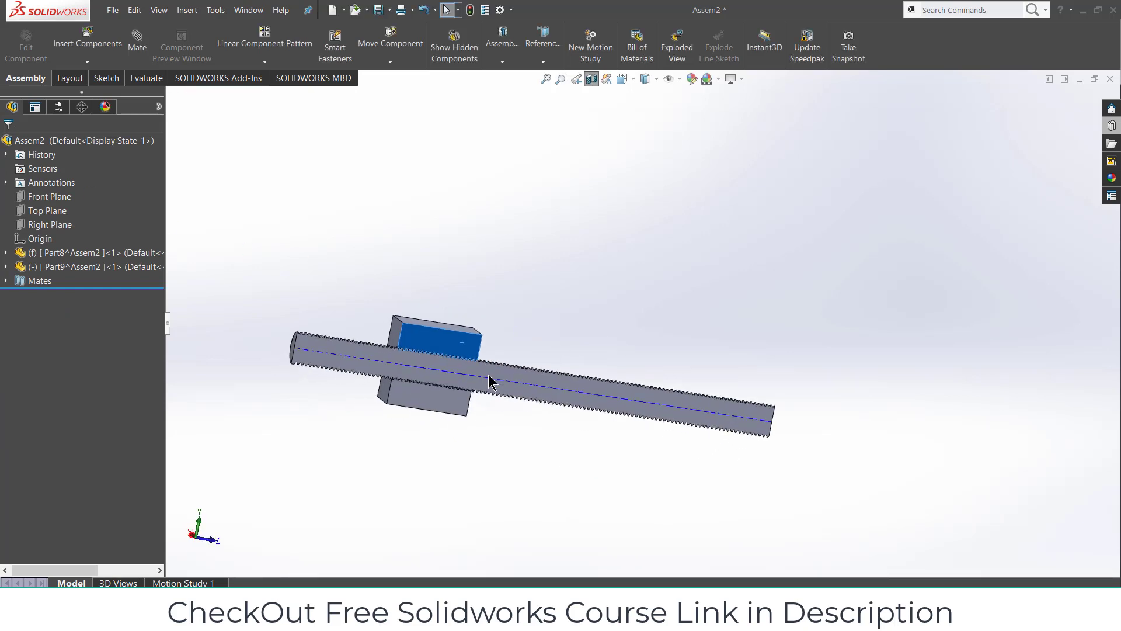
{"action": "scroll", "coordinate": [548, 342], "scroll_direction": "down", "scroll_amount": 5}
{"action": "left_click_drag", "start_coordinate": [654, 289], "coordinate": [657, 289]}
{"action": "left_click", "coordinate": [748, 152]}
{"action": "middle_click_drag", "start_coordinate": [749, 152], "coordinate": [689, 160]}
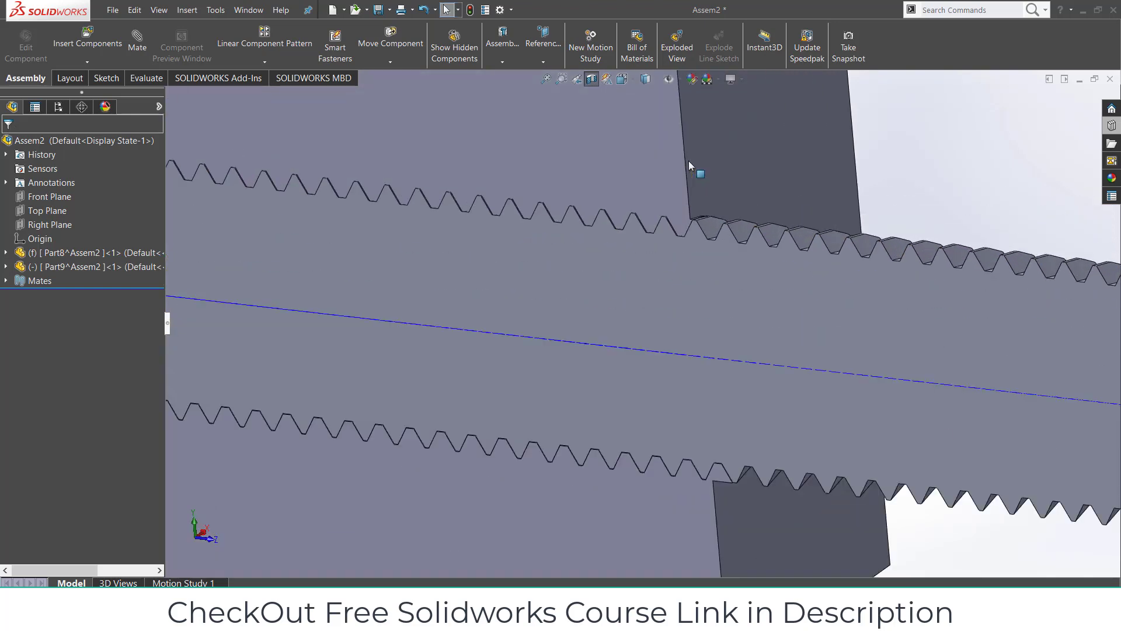
Start a Screw mechanical mate and pick the rod's threaded face.
{"action": "left_click", "coordinate": [136, 40]}
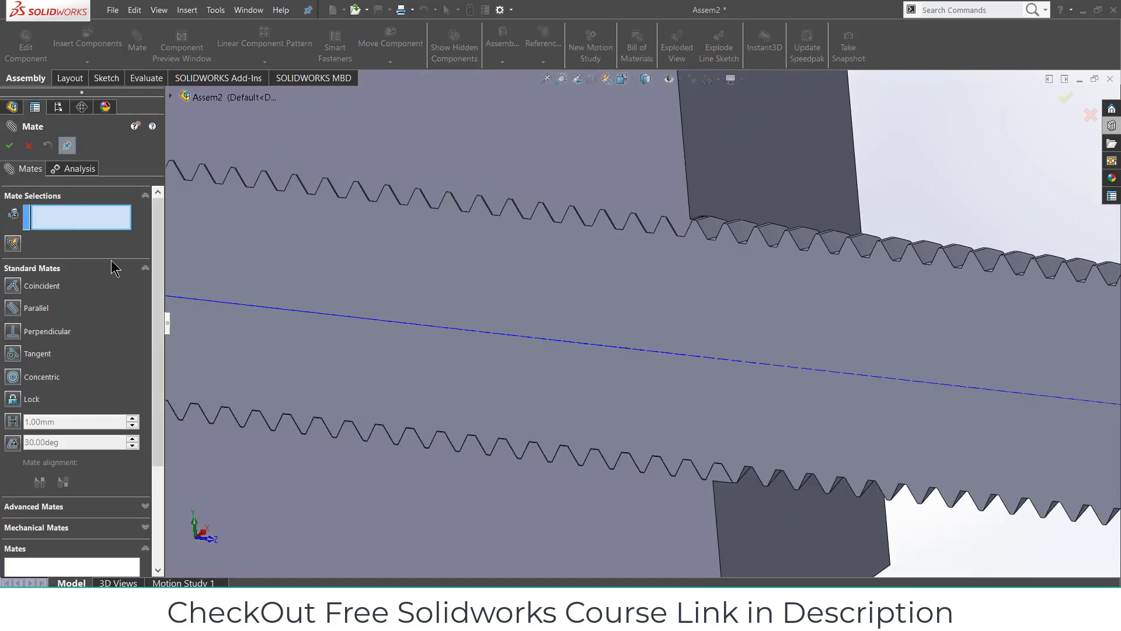
{"action": "left_click", "coordinate": [104, 313]}
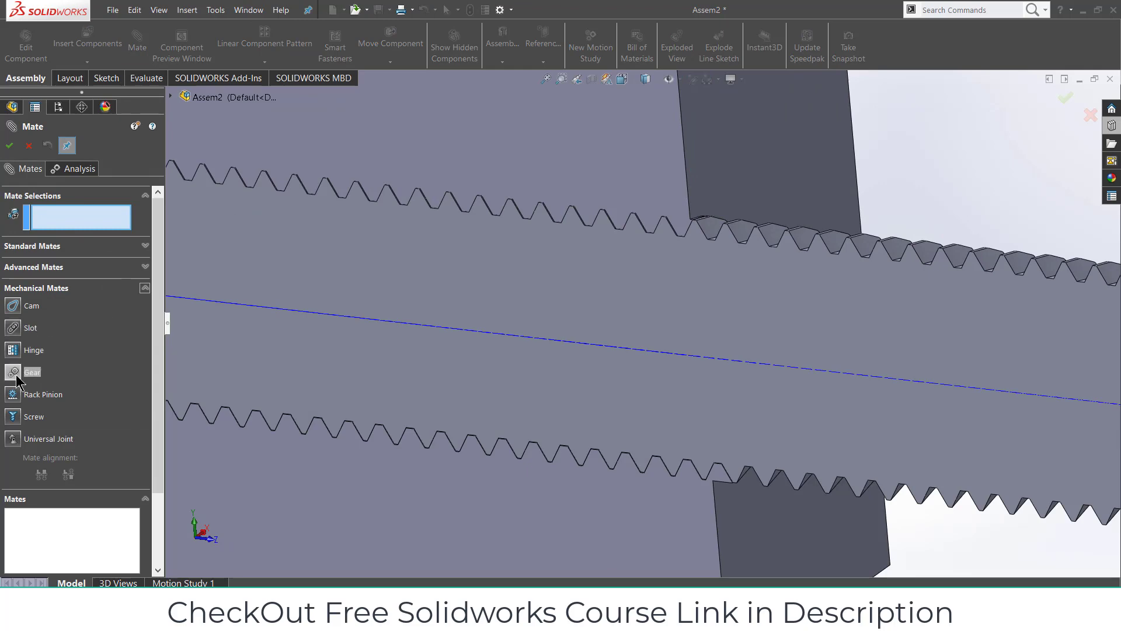
{"action": "left_click", "coordinate": [14, 417]}
{"action": "middle_click_drag", "start_coordinate": [633, 230], "coordinate": [576, 319]}
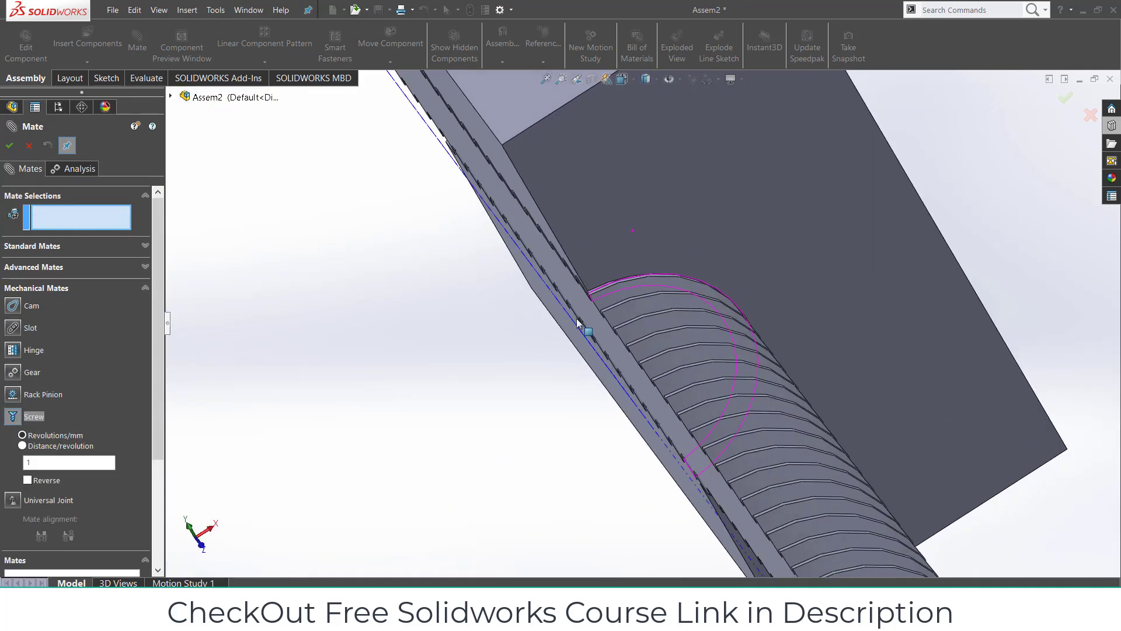
{"action": "scroll", "coordinate": [628, 307], "scroll_direction": "down", "scroll_amount": 4}
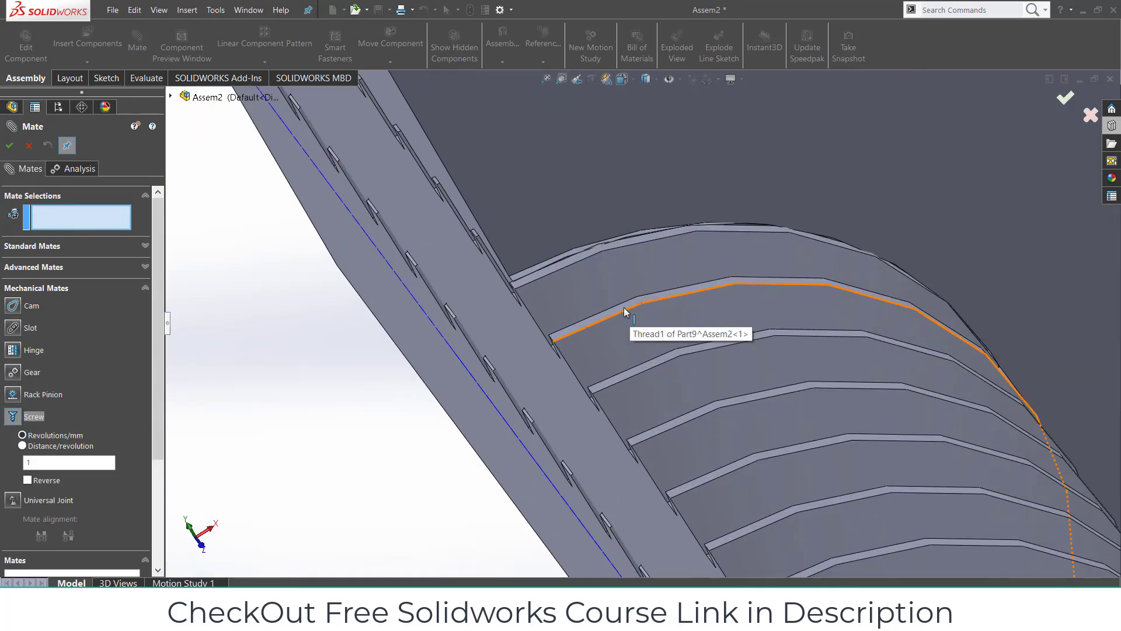
{"action": "left_click", "coordinate": [624, 307]}
Add the block's threaded hole face and accept the reversed screw mate at 2.5 per revolution.
{"action": "middle_click_drag", "start_coordinate": [569, 395], "coordinate": [644, 391]}
{"action": "left_click", "coordinate": [626, 394]}
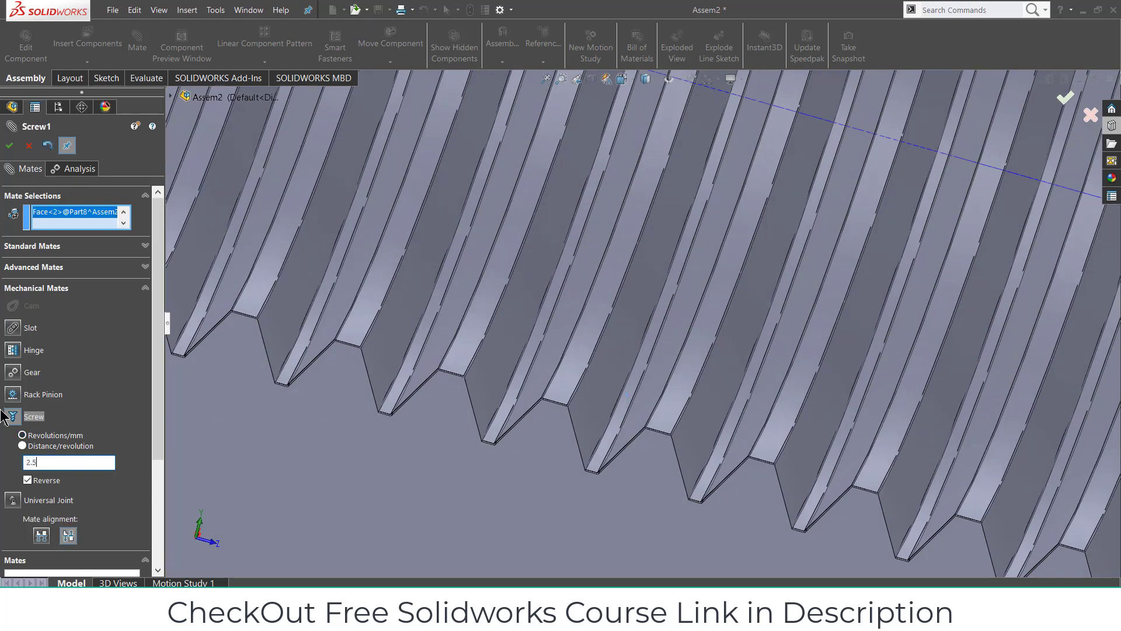
{"action": "scroll", "coordinate": [559, 349], "scroll_direction": "up", "scroll_amount": 10}
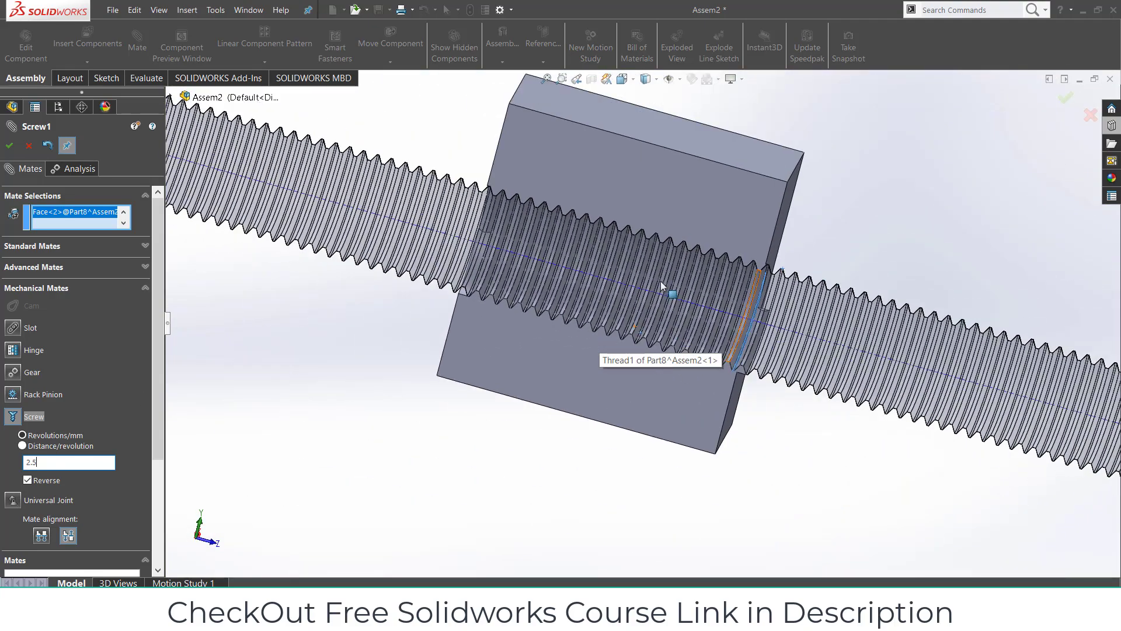
{"action": "middle_click_drag", "start_coordinate": [593, 231], "coordinate": [718, 283]}
{"action": "scroll", "coordinate": [740, 309], "scroll_direction": "down", "scroll_amount": 5}
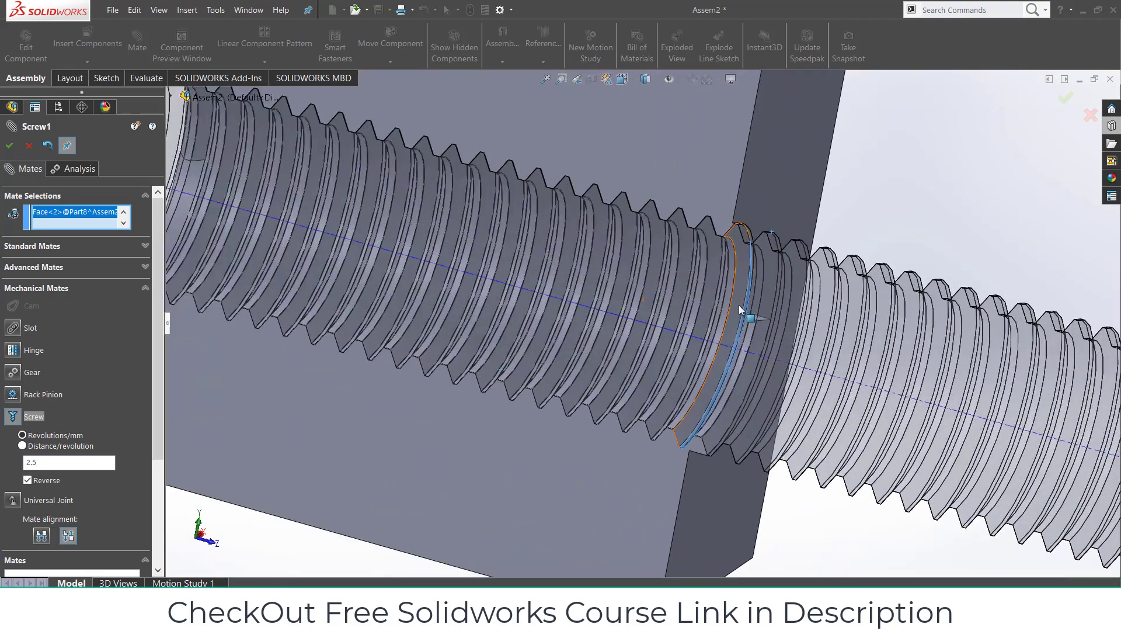
{"action": "left_click", "coordinate": [553, 351]}
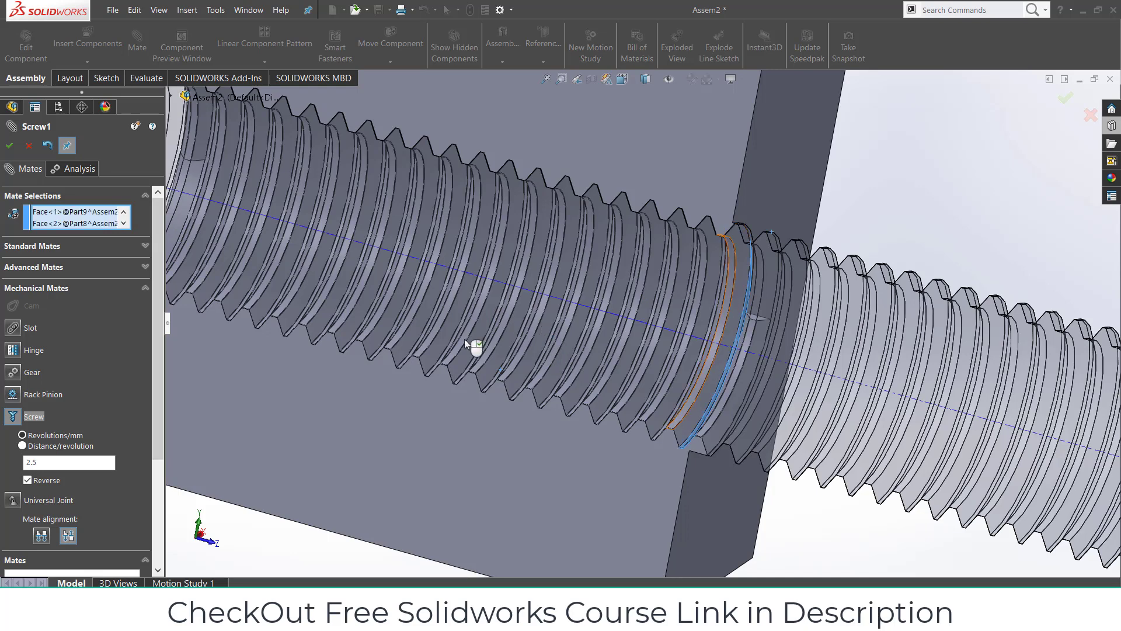
{"action": "left_click", "coordinate": [8, 146]}
{"action": "scroll", "coordinate": [303, 242], "scroll_direction": "up", "scroll_amount": 3}
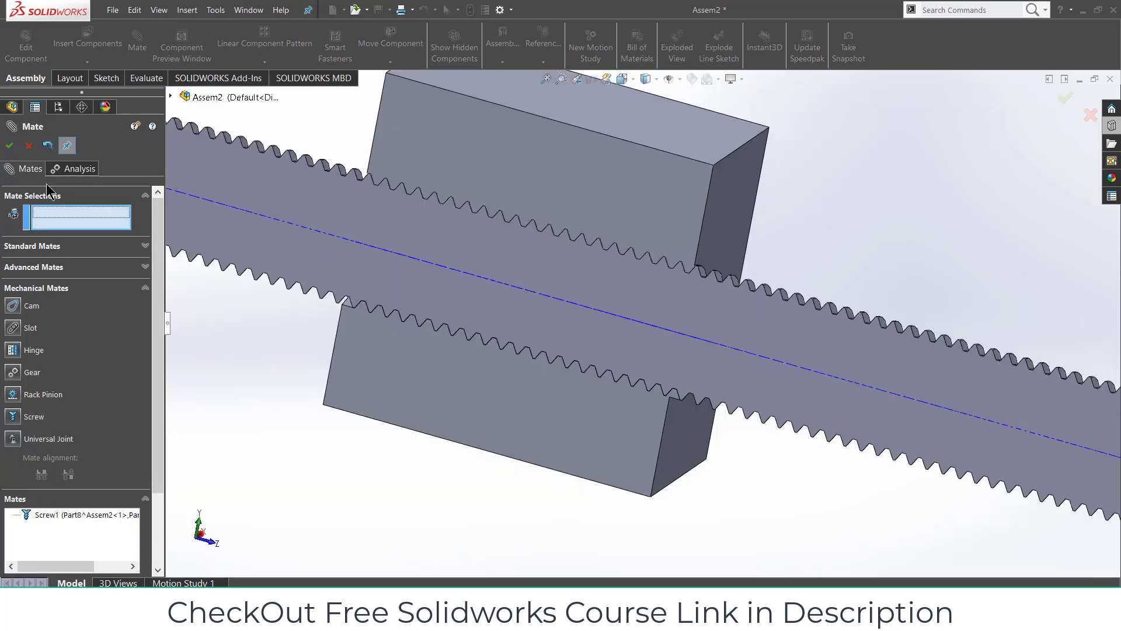
Close the Mate PropertyManager and drag the rod to test its screw motion.
{"action": "left_click", "coordinate": [8, 146]}
{"action": "left_click_drag", "start_coordinate": [812, 327], "coordinate": [694, 333]}
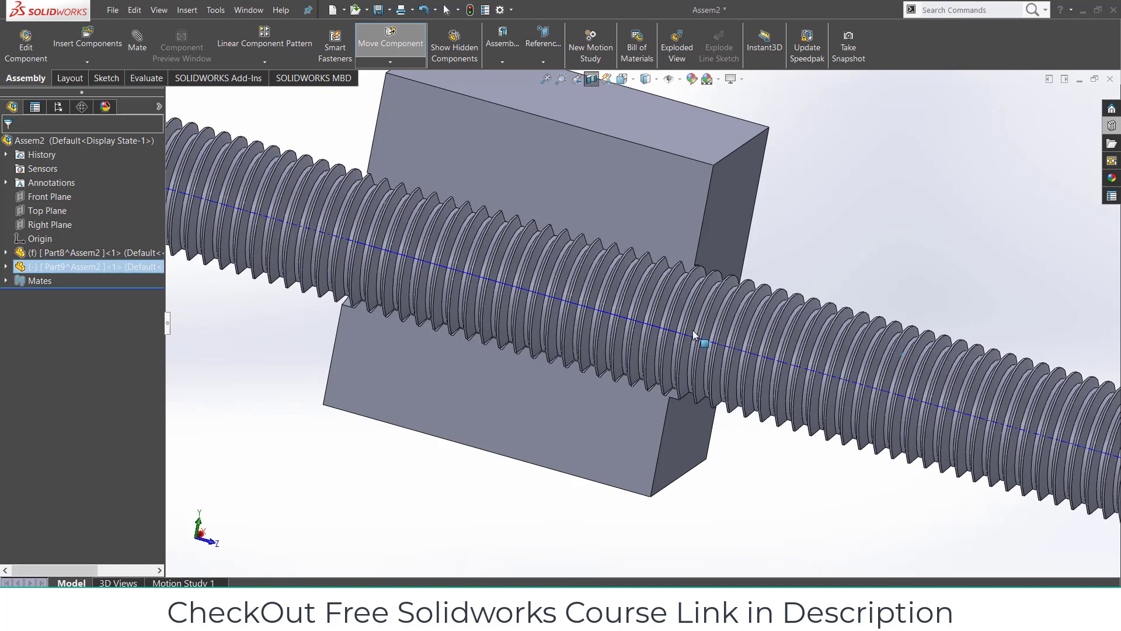
Turn off the section cut and make the block transparent.
{"action": "left_click", "coordinate": [593, 80]}
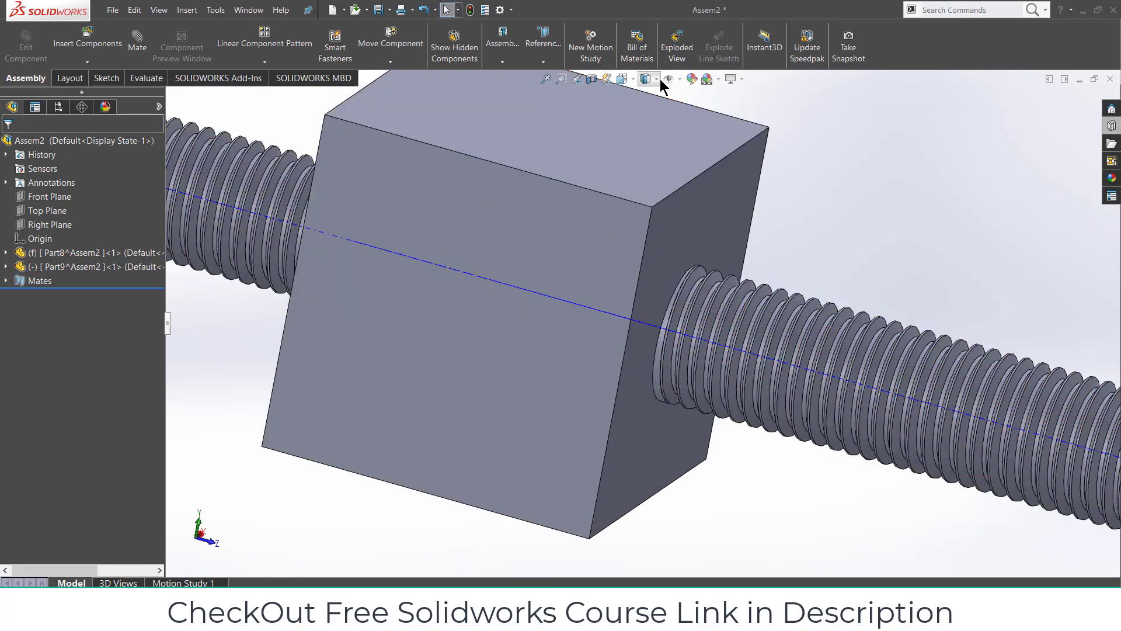
{"action": "right_click", "coordinate": [649, 153]}
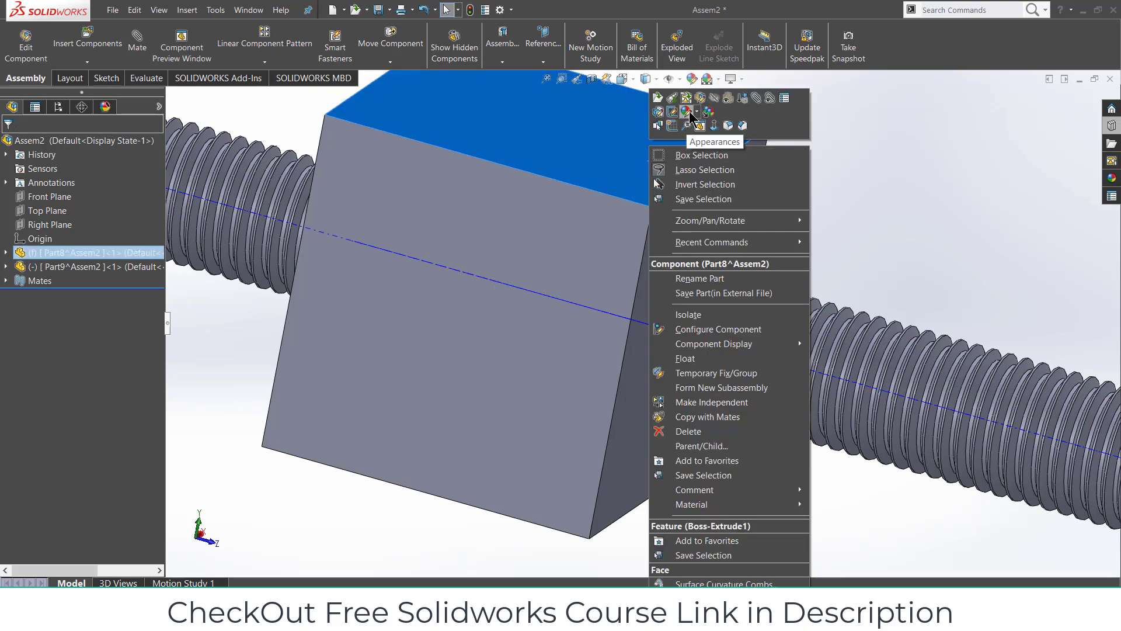
{"action": "left_click", "coordinate": [714, 98]}
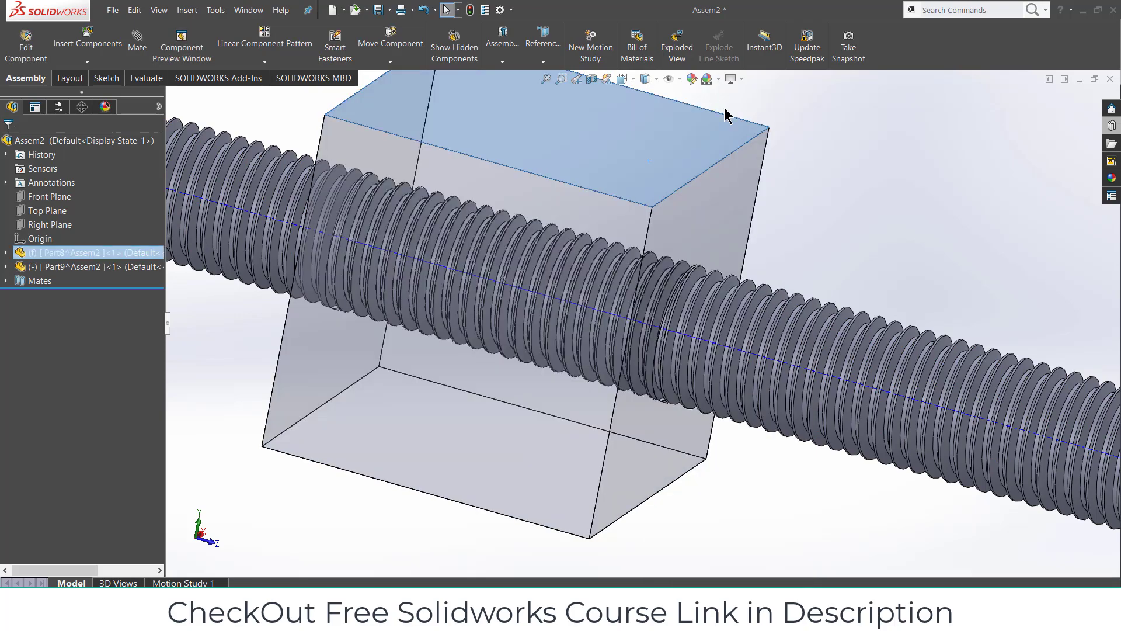
{"action": "scroll", "coordinate": [671, 290], "scroll_direction": "down", "scroll_amount": 5}
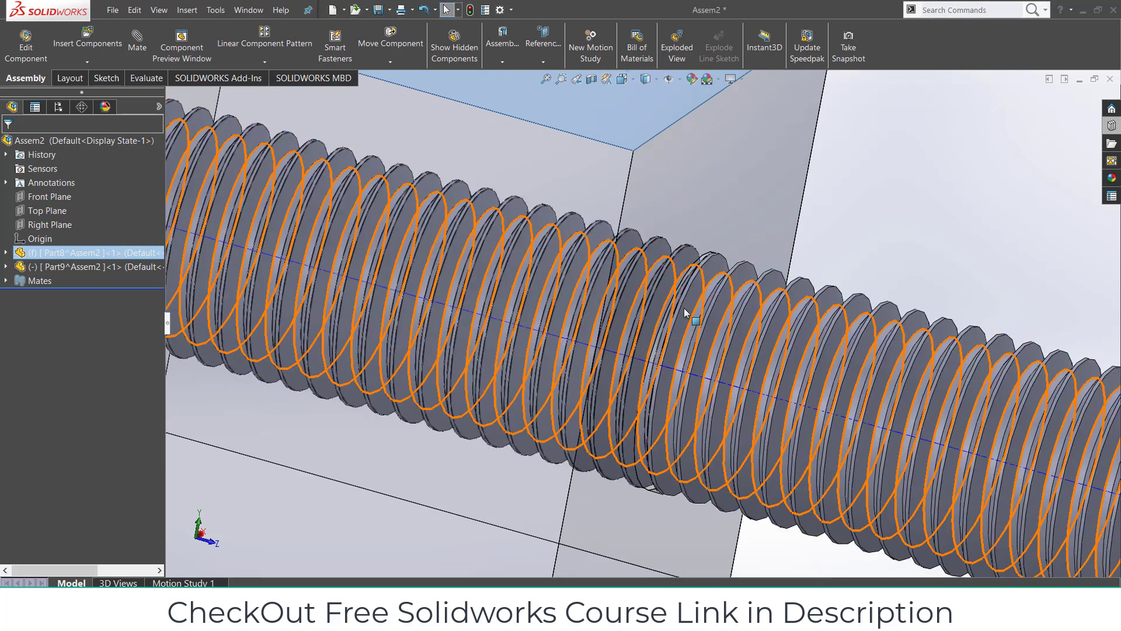
{"action": "scroll", "coordinate": [695, 309], "scroll_direction": "up", "scroll_amount": 3}
{"action": "scroll", "coordinate": [796, 370], "scroll_direction": "up", "scroll_amount": 3}
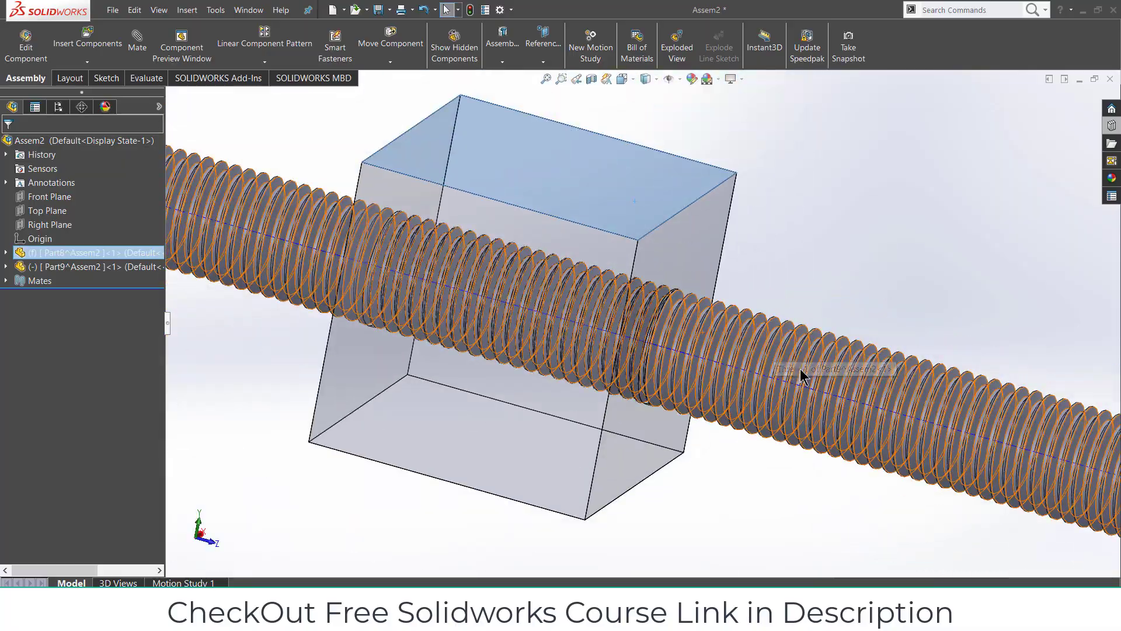
Spin the rod through the block, then expand Mates to show Coincident1 and Screw1.
{"action": "left_click", "coordinate": [913, 400]}
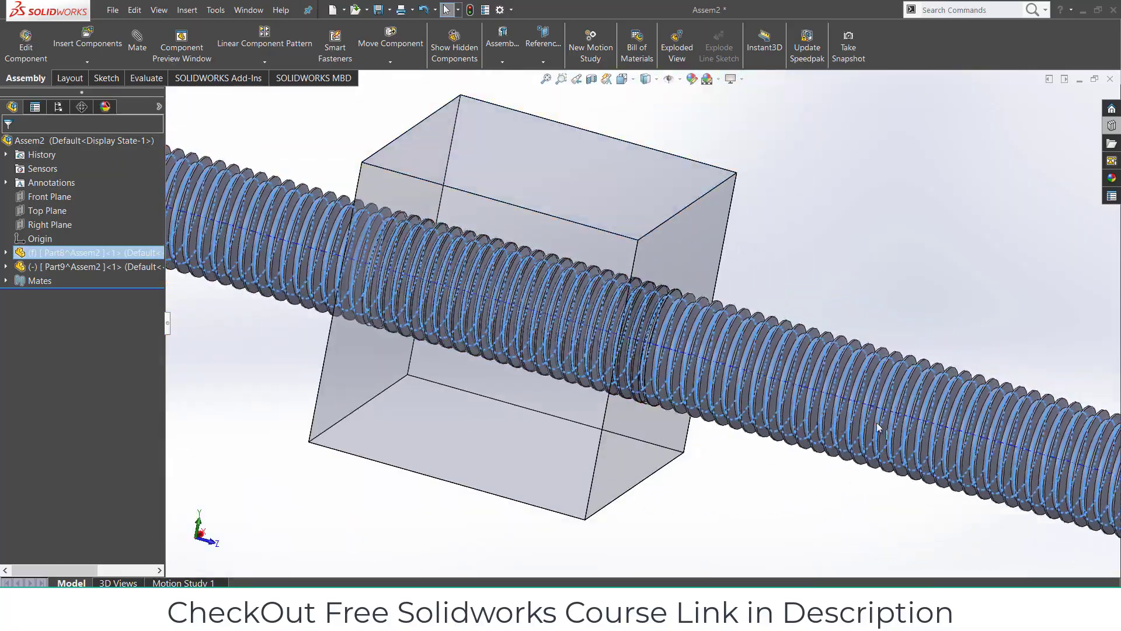
{"action": "left_click_drag", "start_coordinate": [917, 212], "coordinate": [878, 281]}
{"action": "key", "text": "Escape"}
{"action": "left_click", "coordinate": [7, 281]}
{"action": "right_click", "coordinate": [55, 308]}
{"action": "key", "text": "Escape"}
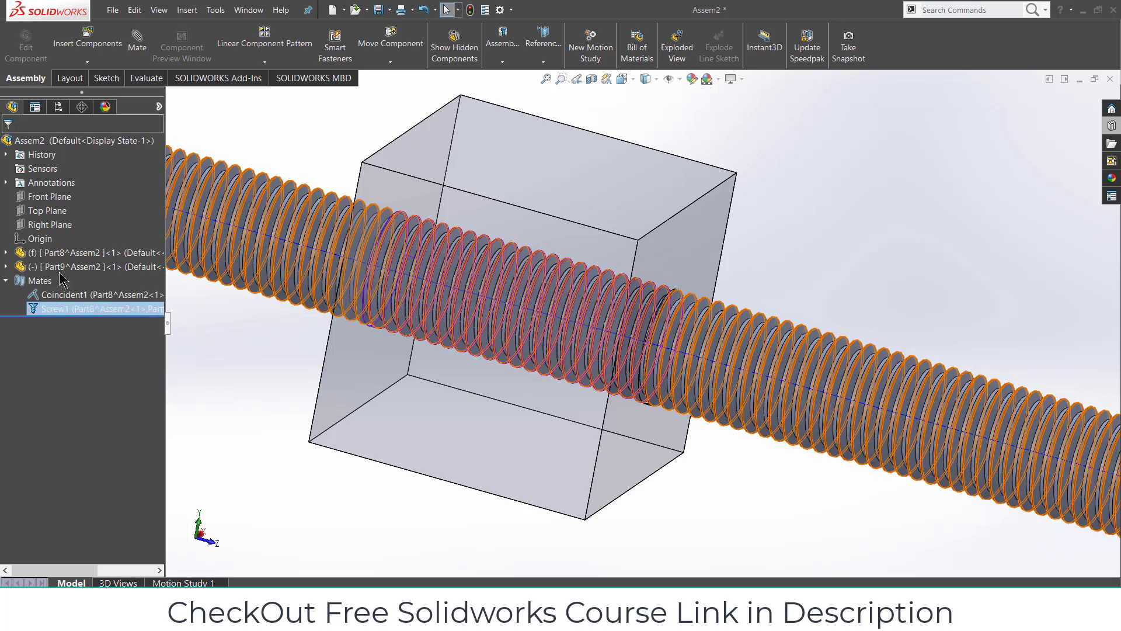
Edit Screw1 to clear Reverse, keeping 2.5 per revolution, and accept.
{"action": "double_click", "coordinate": [57, 316]}
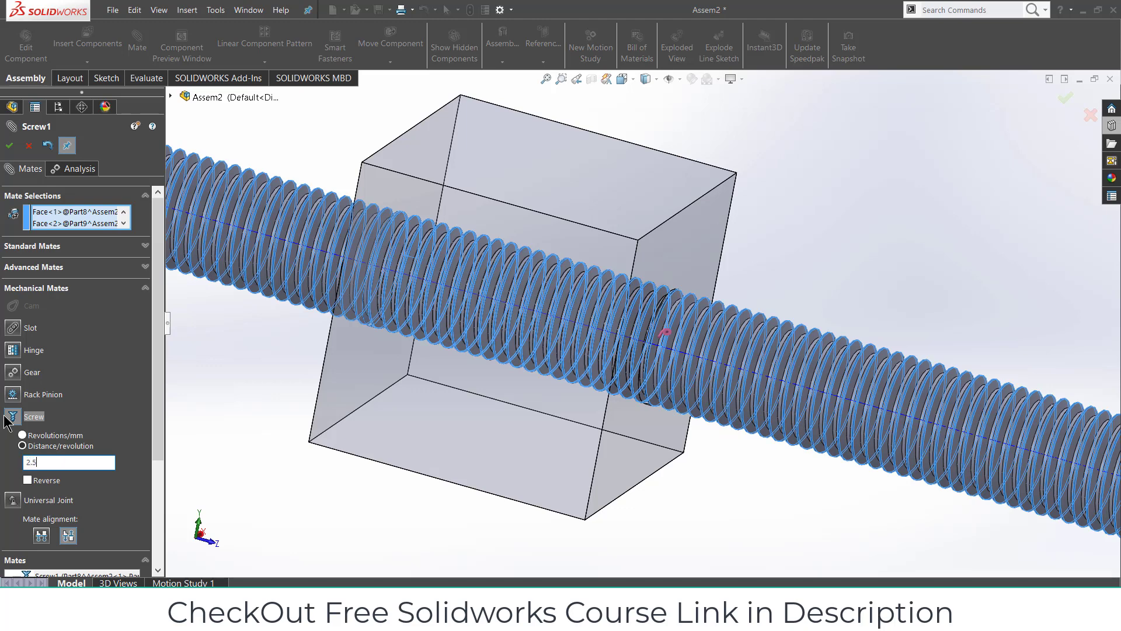
{"action": "left_click", "coordinate": [9, 146]}
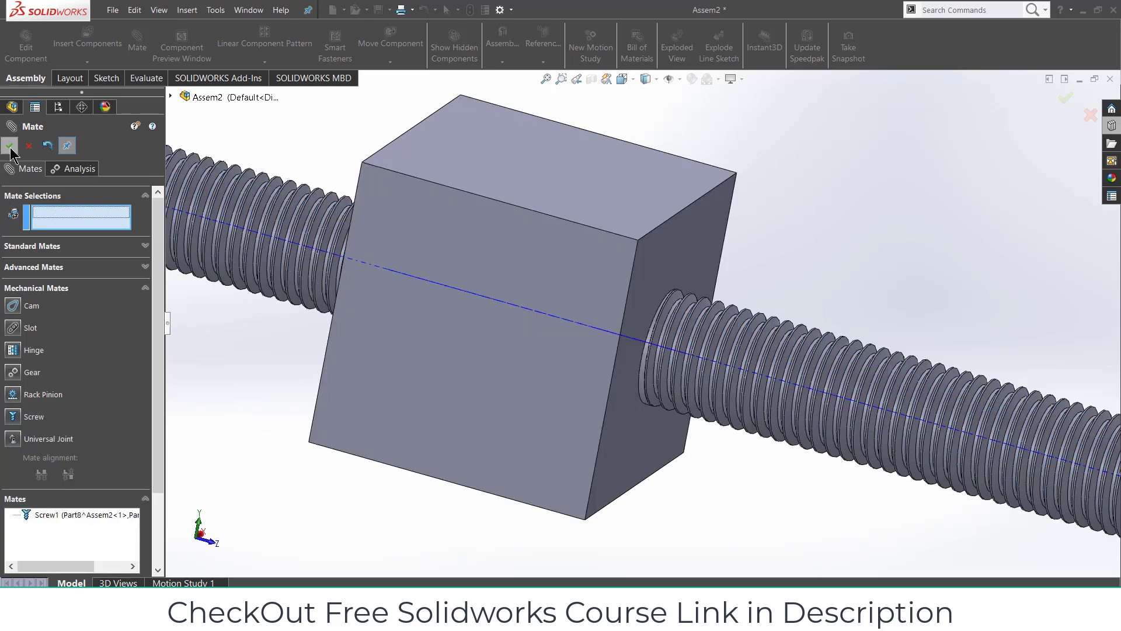
{"action": "left_click", "coordinate": [9, 146]}
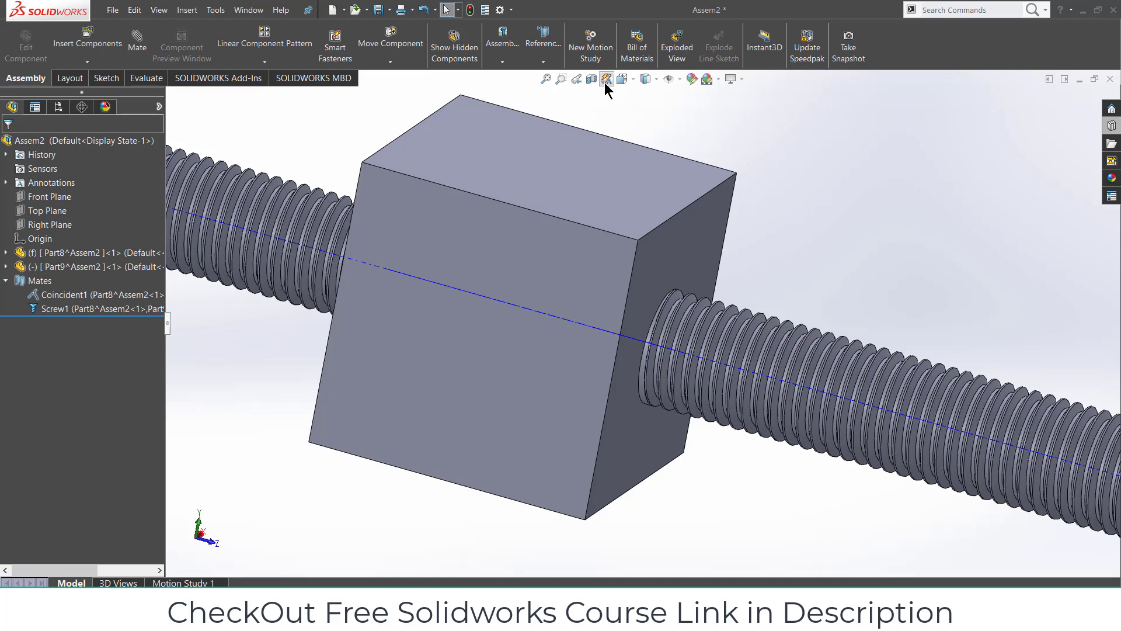
Make the block transparent again and turn the rod to check its motion.
{"action": "left_click", "coordinate": [594, 170]}
{"action": "right_click", "coordinate": [595, 175]}
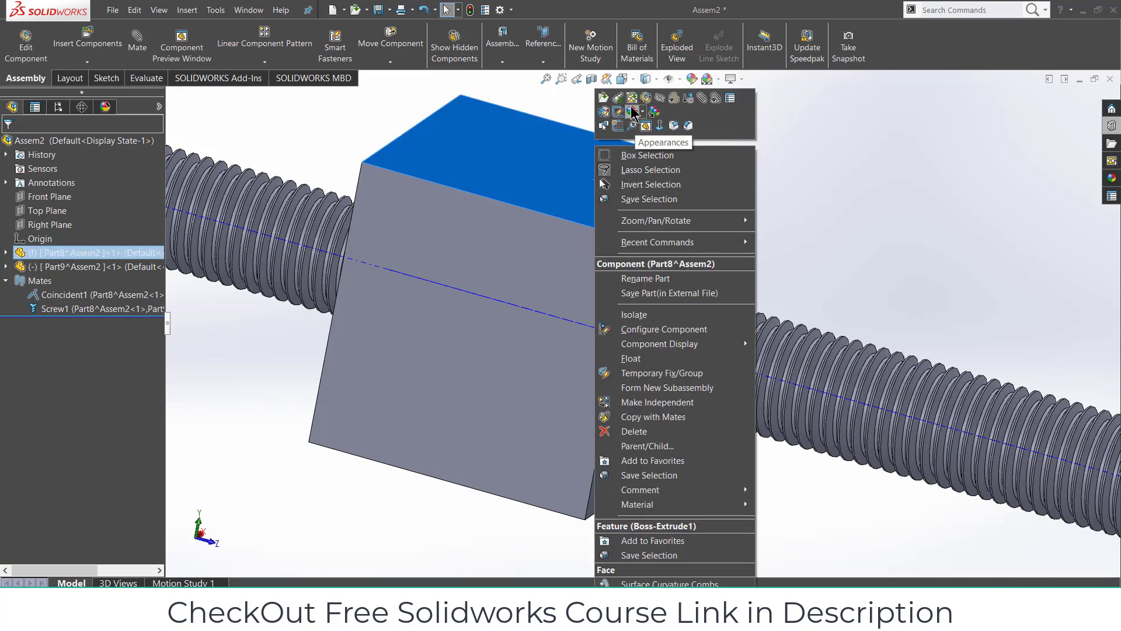
{"action": "left_click", "coordinate": [672, 100]}
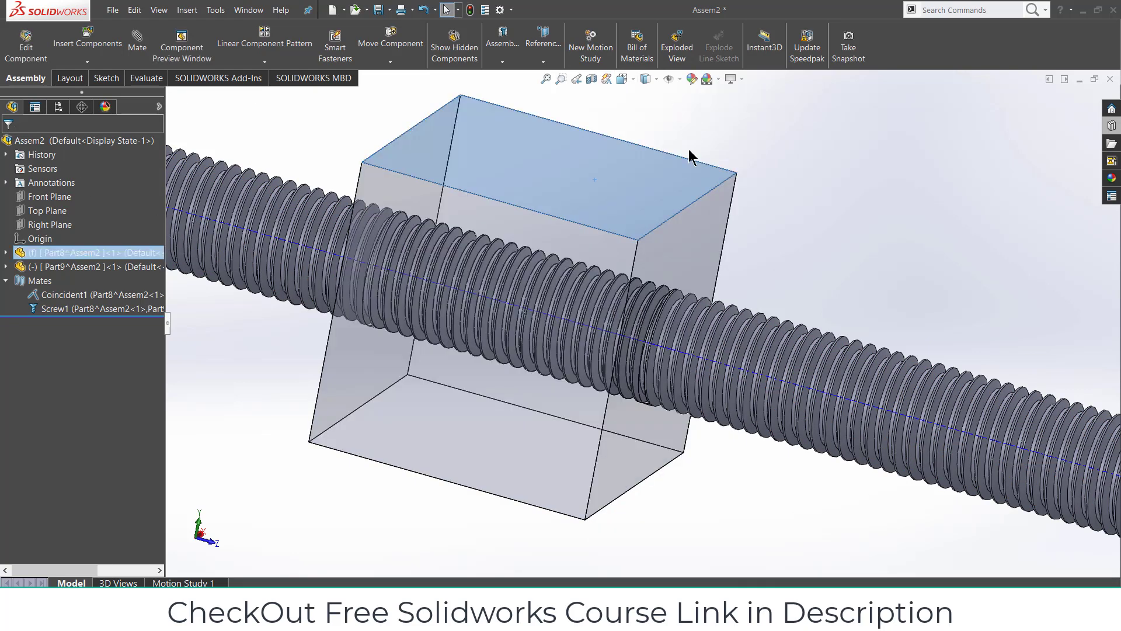
{"action": "left_click_drag", "start_coordinate": [562, 335], "coordinate": [251, 309]}
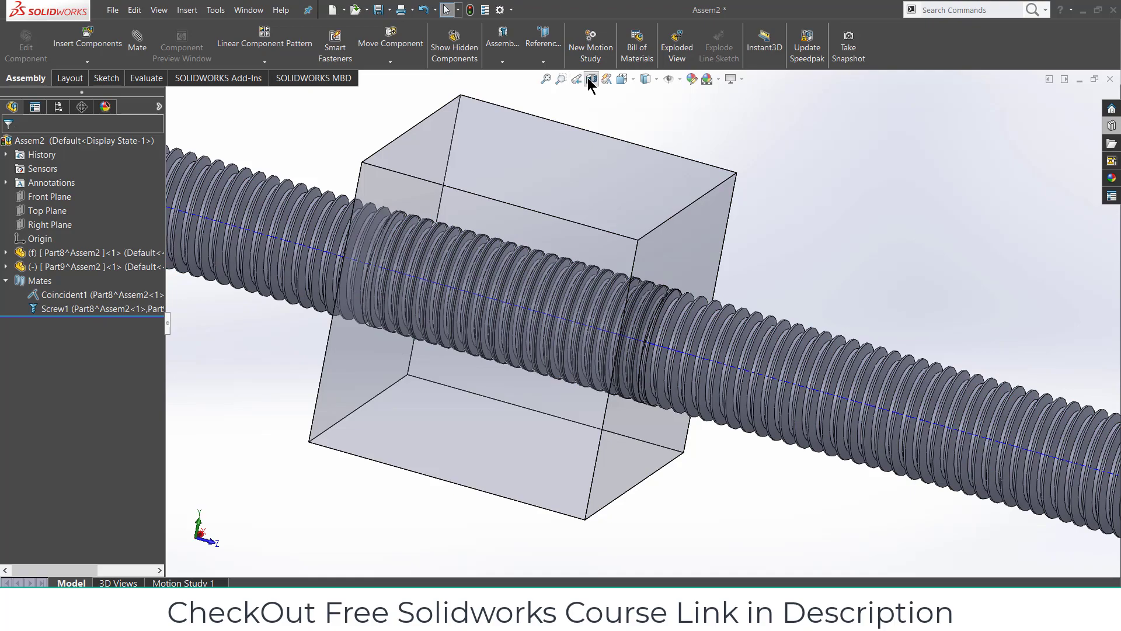
Reapply the Right Plane section cut and move the rod along its screw mate.
{"action": "left_click", "coordinate": [591, 80]}
{"action": "middle_click_drag", "start_coordinate": [549, 280], "coordinate": [451, 232]}
{"action": "scroll", "coordinate": [609, 298], "scroll_direction": "down", "scroll_amount": 2}
{"action": "left_click", "coordinate": [10, 146]}
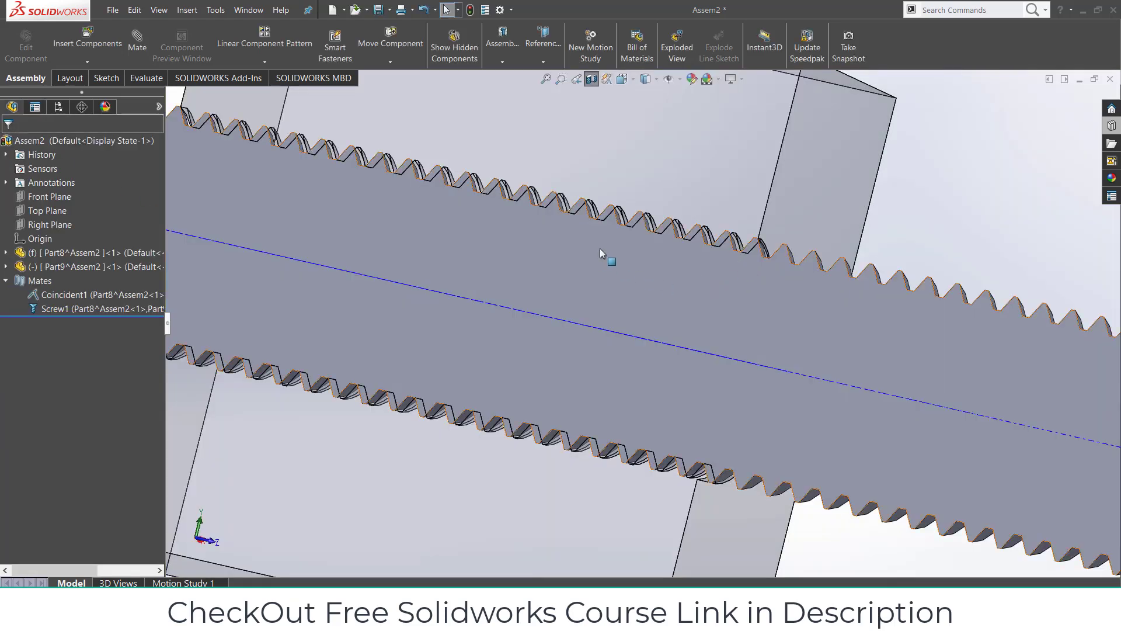
{"action": "middle_click_drag", "start_coordinate": [600, 248], "coordinate": [632, 285]}
{"action": "scroll", "coordinate": [632, 285], "scroll_direction": "down", "scroll_amount": 1}
{"action": "left_click", "coordinate": [633, 291]}
{"action": "left_click_drag", "start_coordinate": [633, 290], "coordinate": [538, 261]}
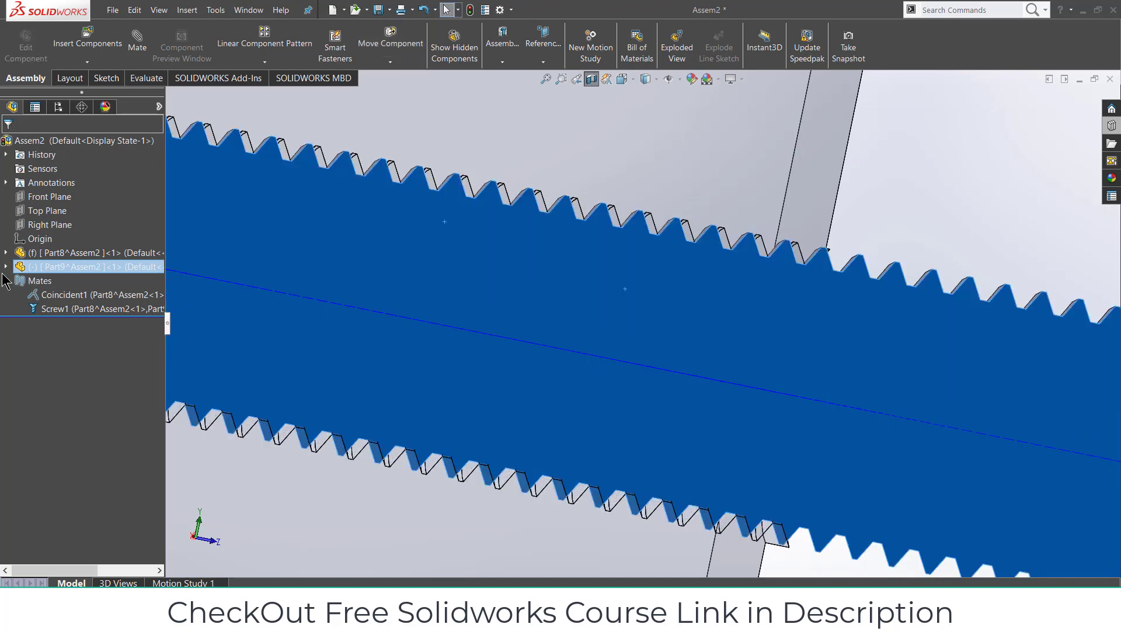
Suppress Screw1, drag the rod freely, then unsuppress Screw1.
{"action": "right_click", "coordinate": [80, 308]}
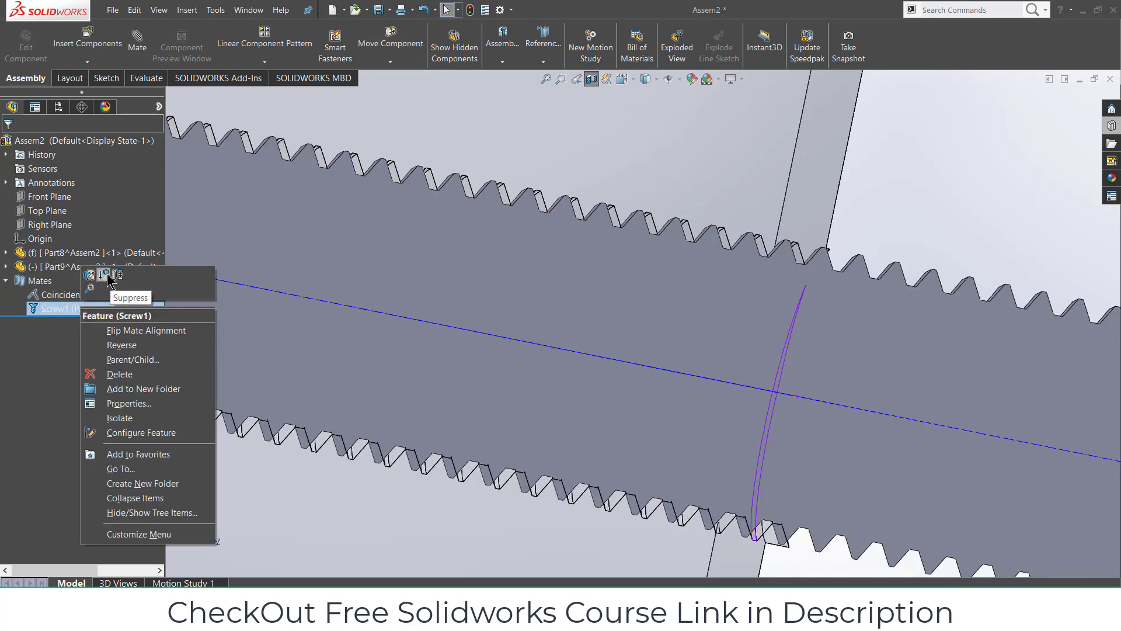
{"action": "left_click", "coordinate": [108, 275]}
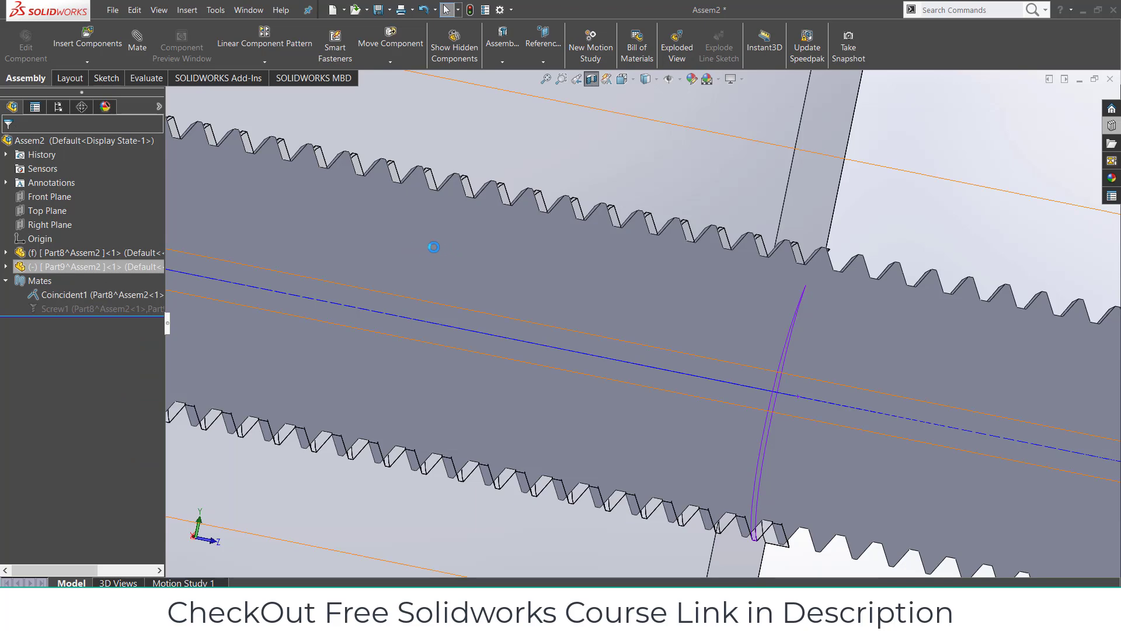
{"action": "left_click_drag", "start_coordinate": [472, 239], "coordinate": [481, 242]}
{"action": "right_click", "coordinate": [70, 309]}
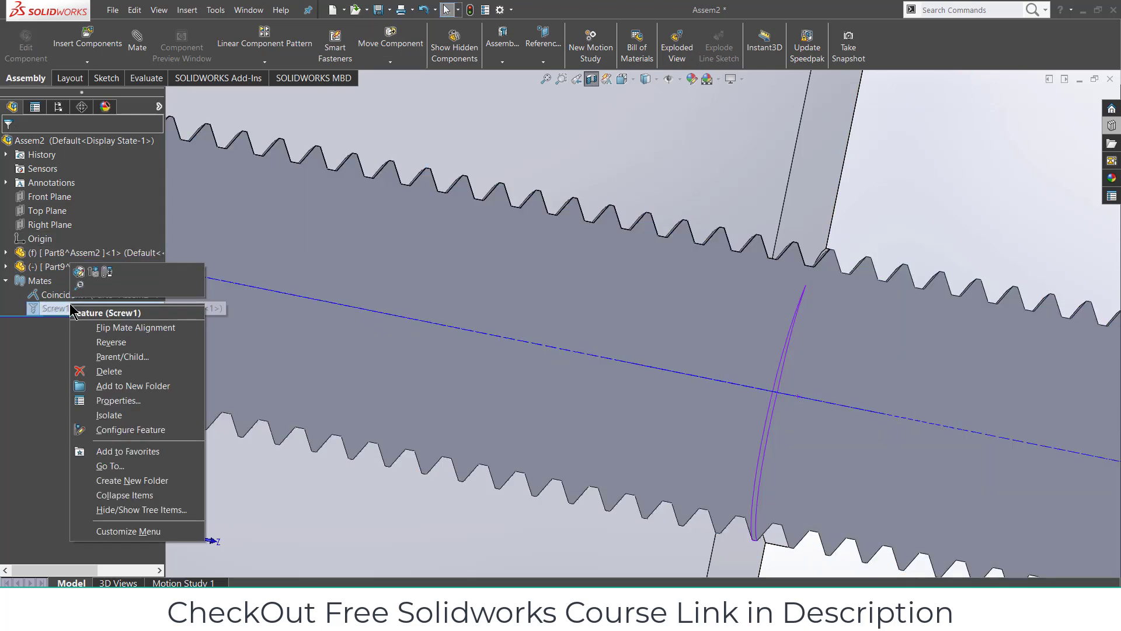
{"action": "left_click", "coordinate": [97, 277]}
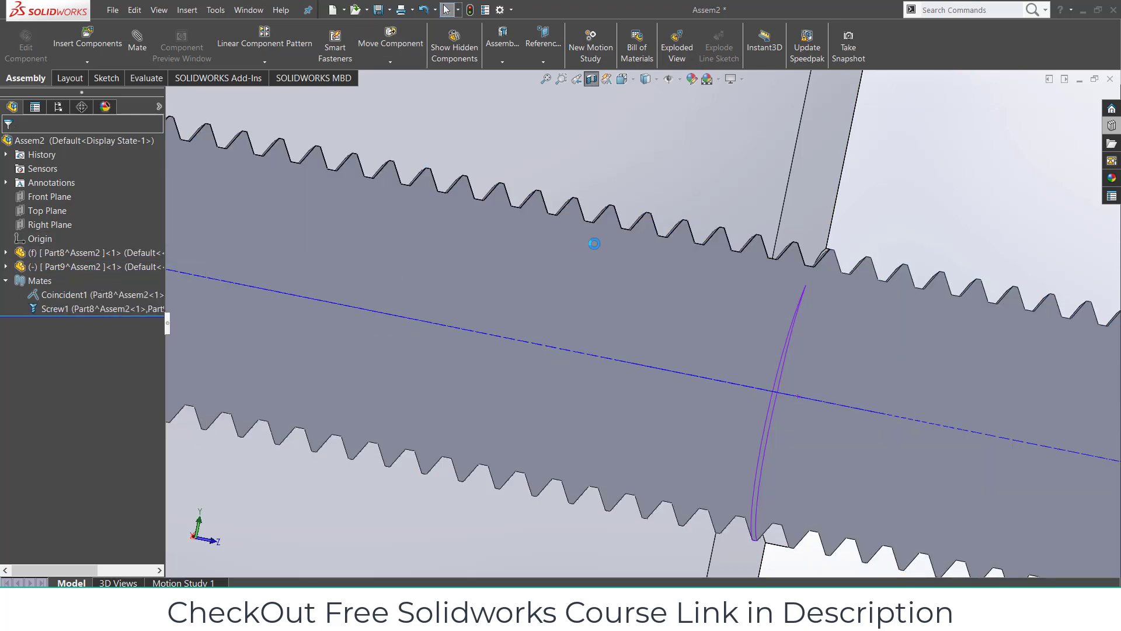
{"action": "scroll", "coordinate": [871, 212], "scroll_direction": "up", "scroll_amount": 2}
Slide the rod through the block's thread, turn off the section cut, and show a side view.
{"action": "left_click_drag", "start_coordinate": [857, 323], "coordinate": [478, 225]}
{"action": "scroll", "coordinate": [587, 247], "scroll_direction": "up", "scroll_amount": 3}
{"action": "middle_click_drag", "start_coordinate": [585, 246], "coordinate": [513, 268]}
{"action": "scroll", "coordinate": [544, 325], "scroll_direction": "up", "scroll_amount": 3}
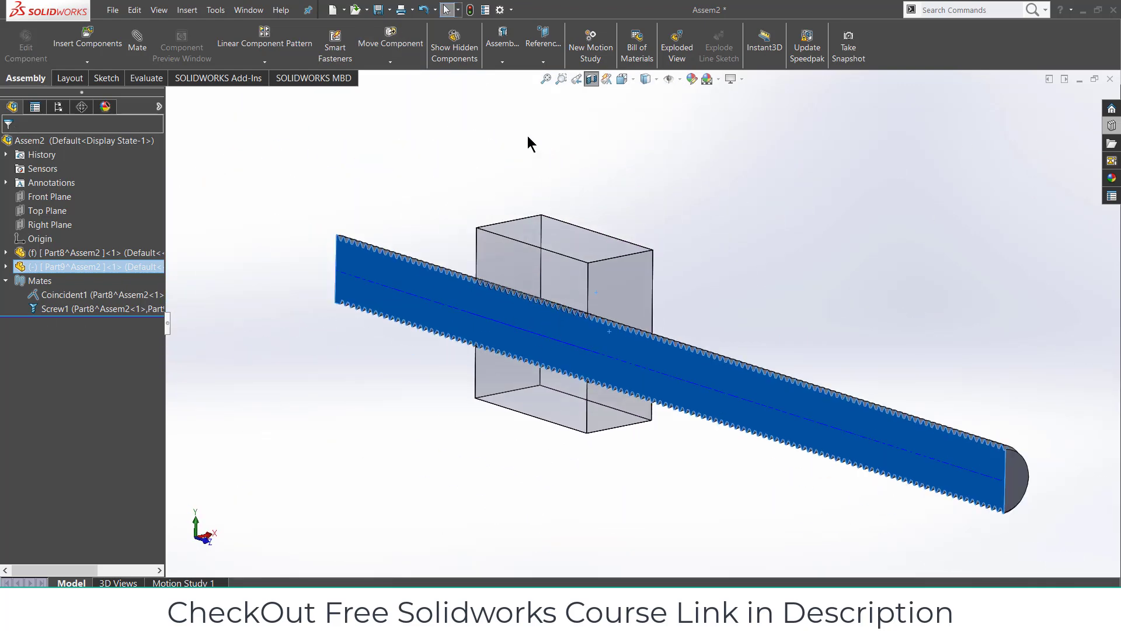
{"action": "left_click", "coordinate": [591, 78]}
{"action": "middle_click_drag", "start_coordinate": [789, 301], "coordinate": [854, 278]}
{"action": "scroll", "coordinate": [767, 326], "scroll_direction": "up", "scroll_amount": 2}
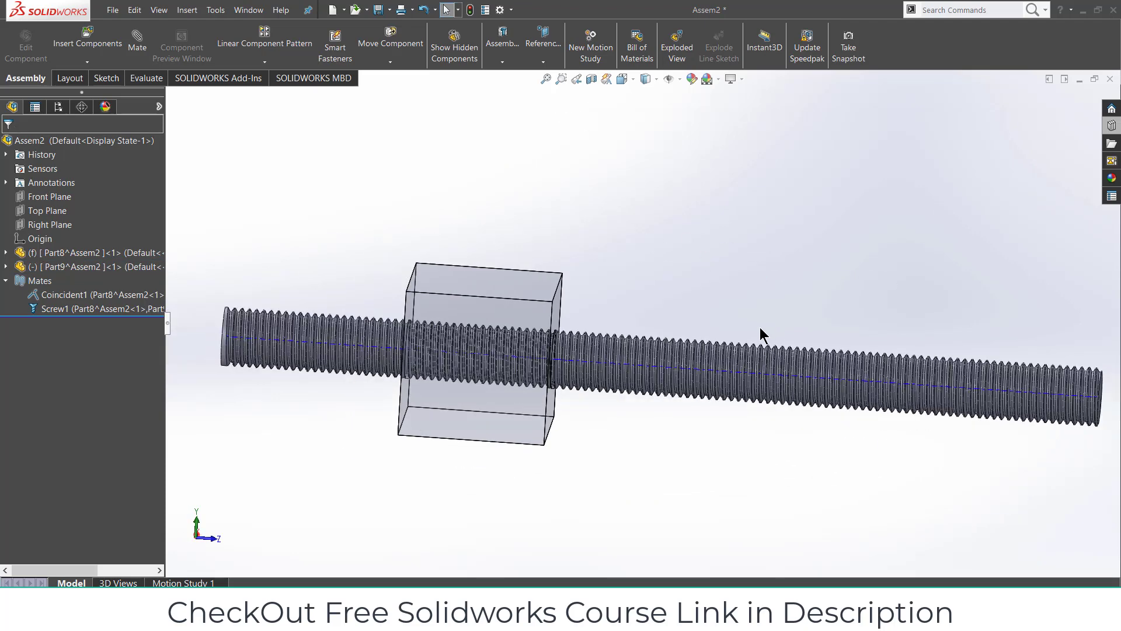